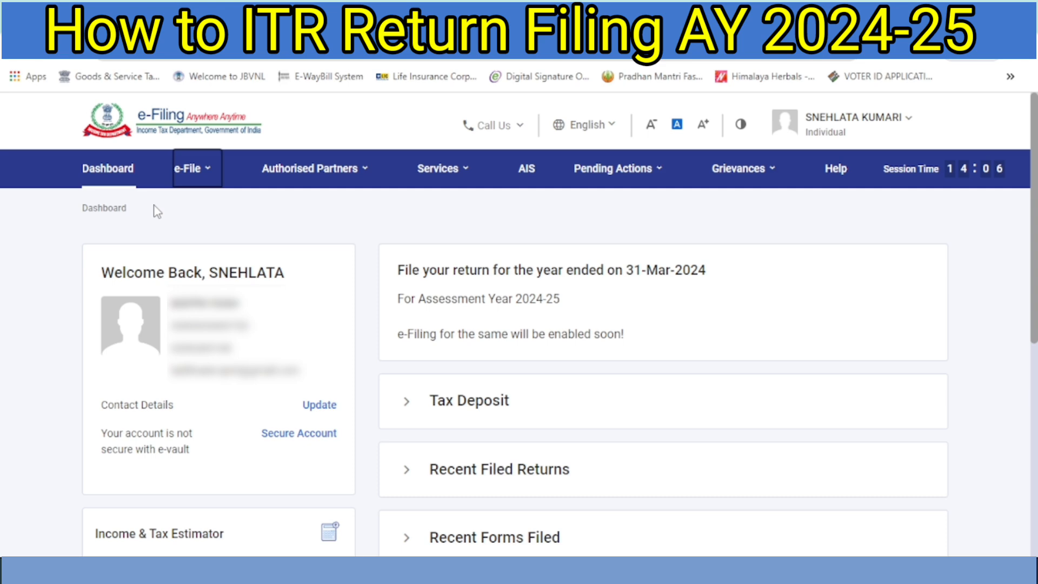
- Check the tax deducted at source tables in the open tax statement PDF, and return to the e-Filing dashboard
{"action": "mouse_move", "coordinate": [204, 179]}
{"action": "mouse_move", "coordinate": [205, 207]}
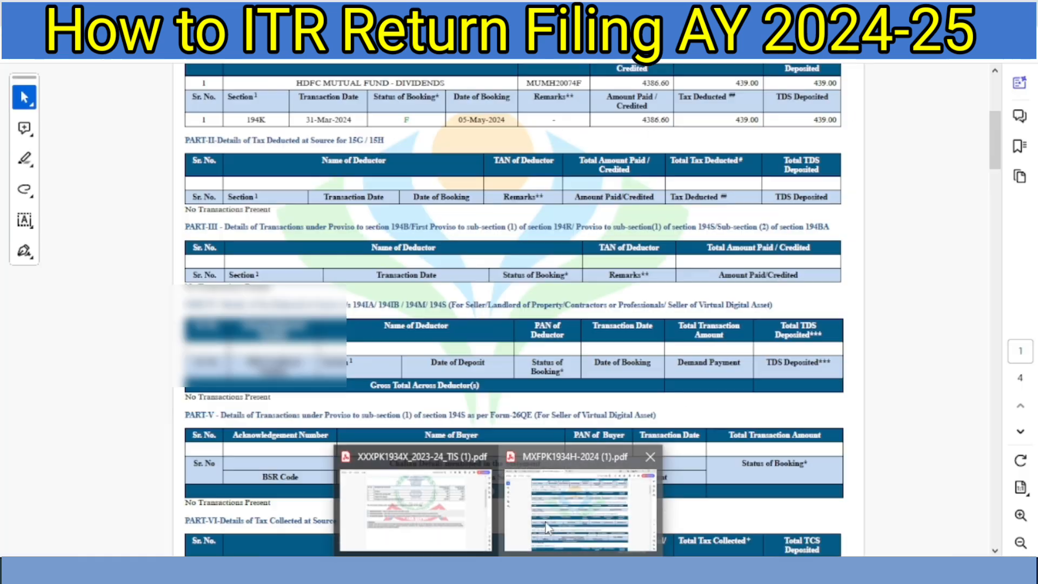
{"action": "left_click", "coordinate": [523, 540]}
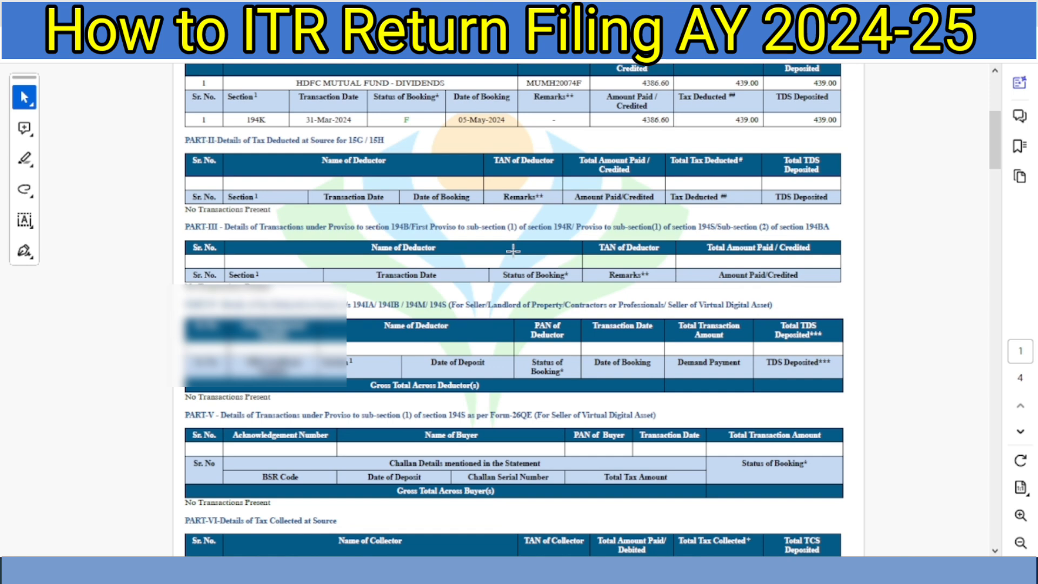
{"action": "left_click", "coordinate": [373, 568]}
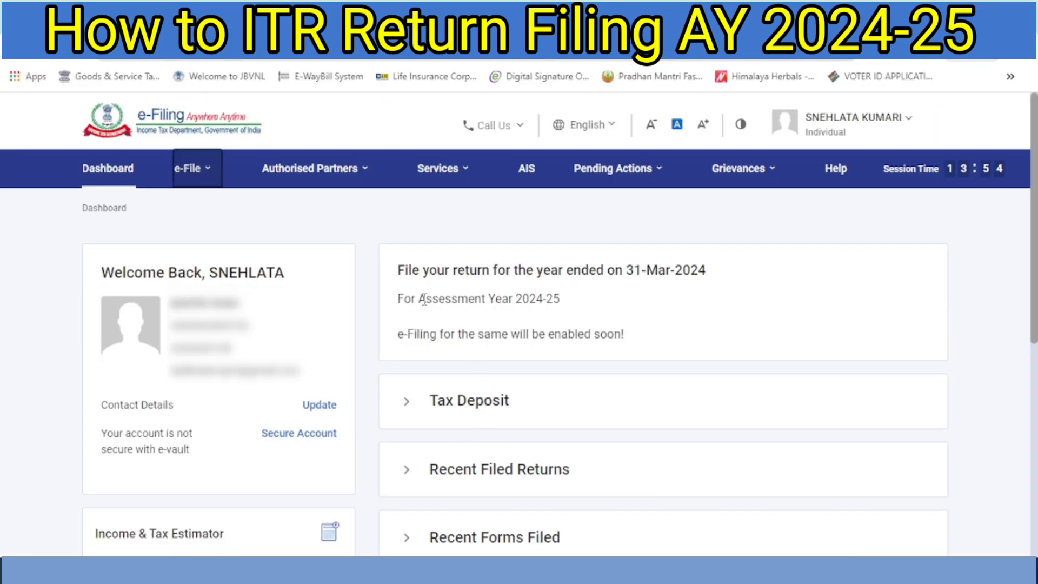
- View the AIS page on the Compliance Portal for F.Y. 2023-24, and leave the site to return to e-Filing
{"action": "left_click", "coordinate": [530, 173]}
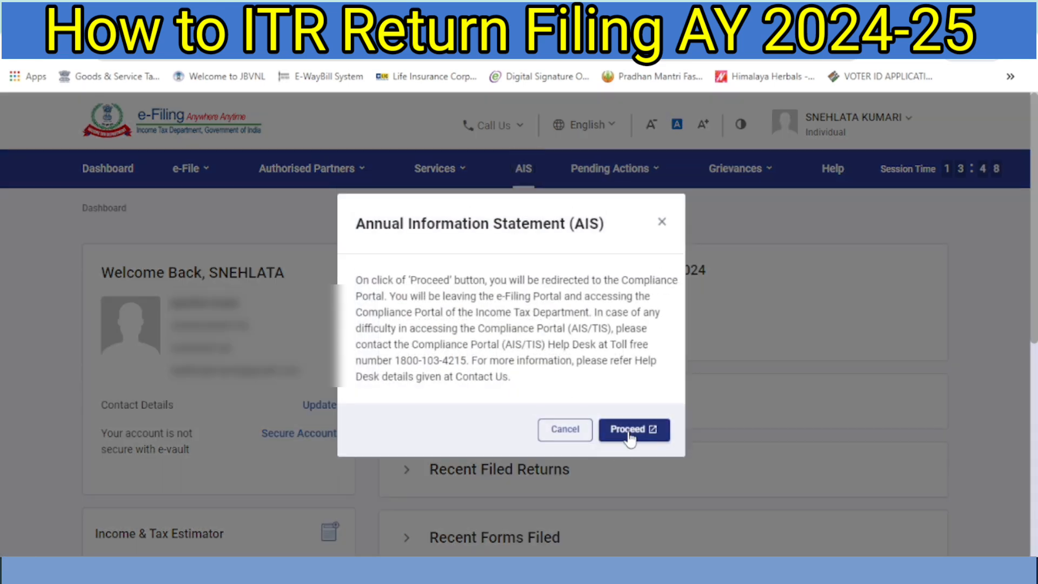
{"action": "left_click", "coordinate": [628, 432]}
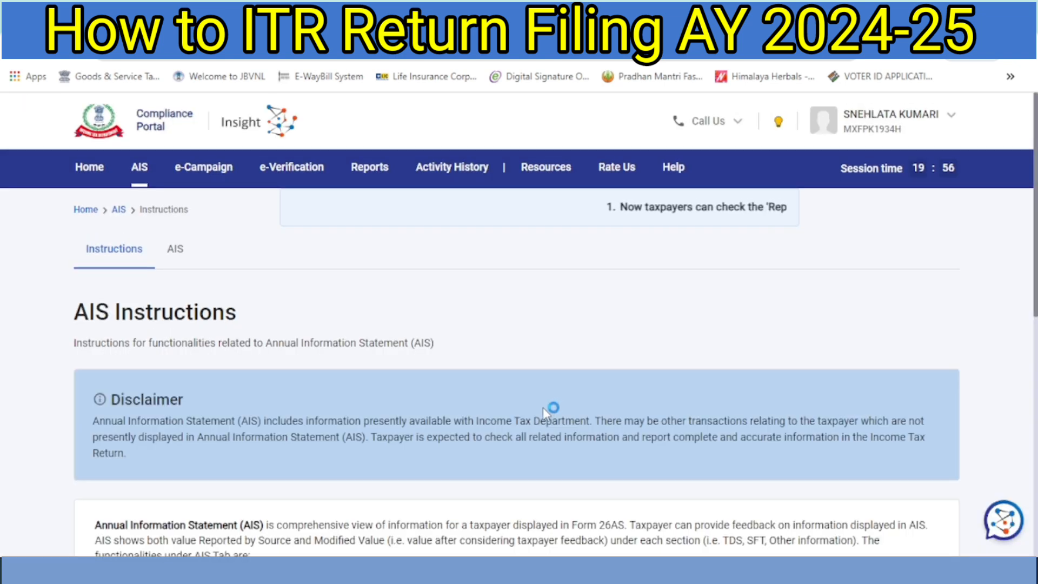
{"action": "left_click", "coordinate": [175, 250]}
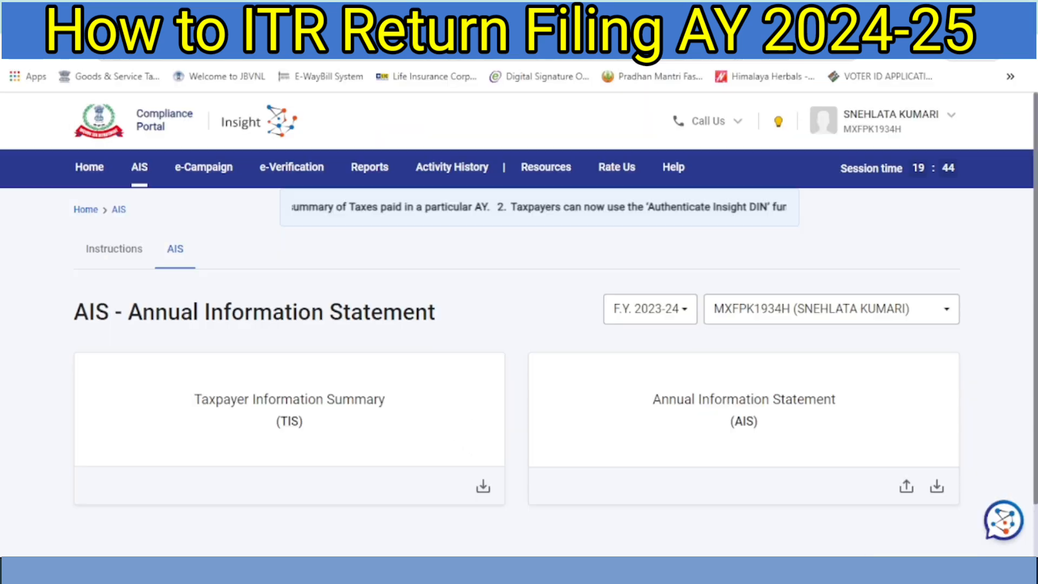
{"action": "key", "text": "ctrl+w"}
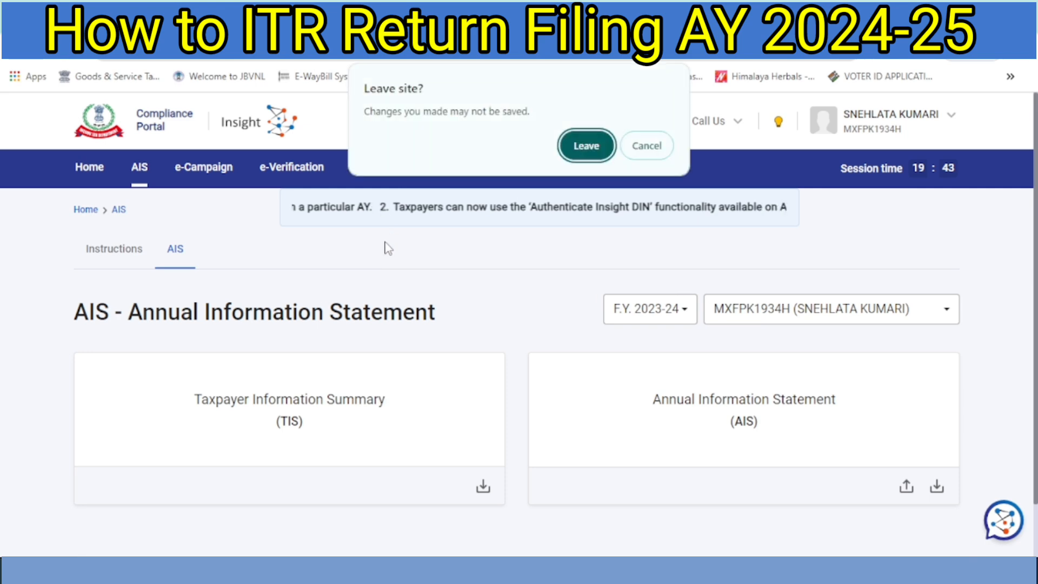
{"action": "left_click", "coordinate": [588, 144]}
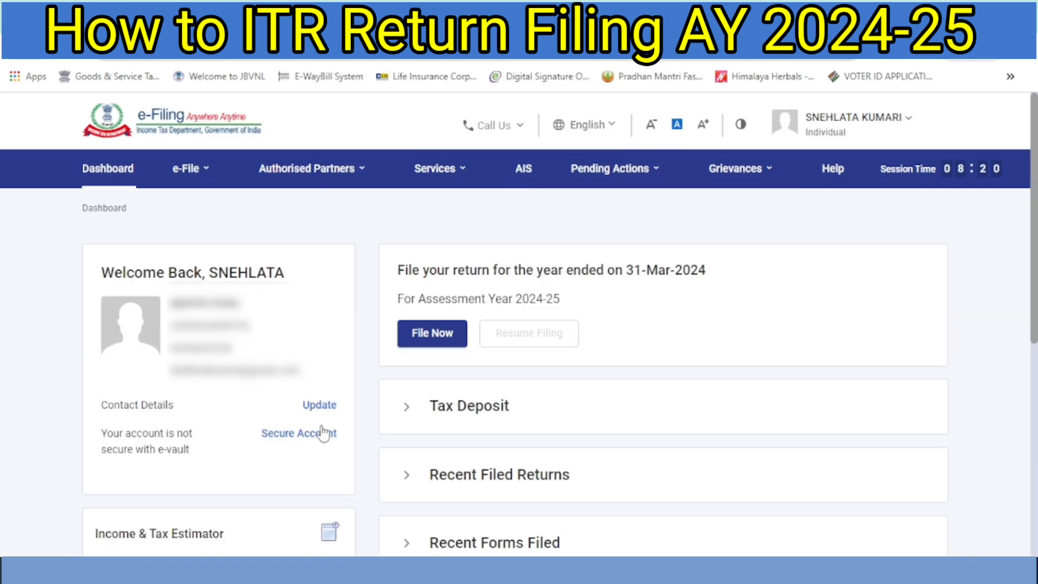
- Start a new online income tax return filing for assessment year 2024-25 with the Individual status
{"action": "left_click", "coordinate": [429, 336]}
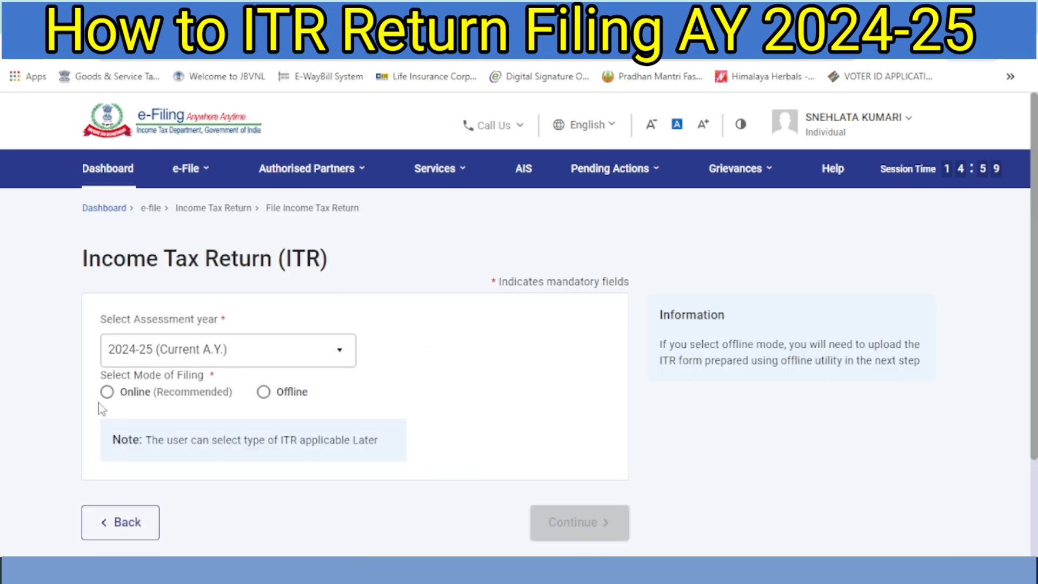
{"action": "left_click", "coordinate": [106, 391]}
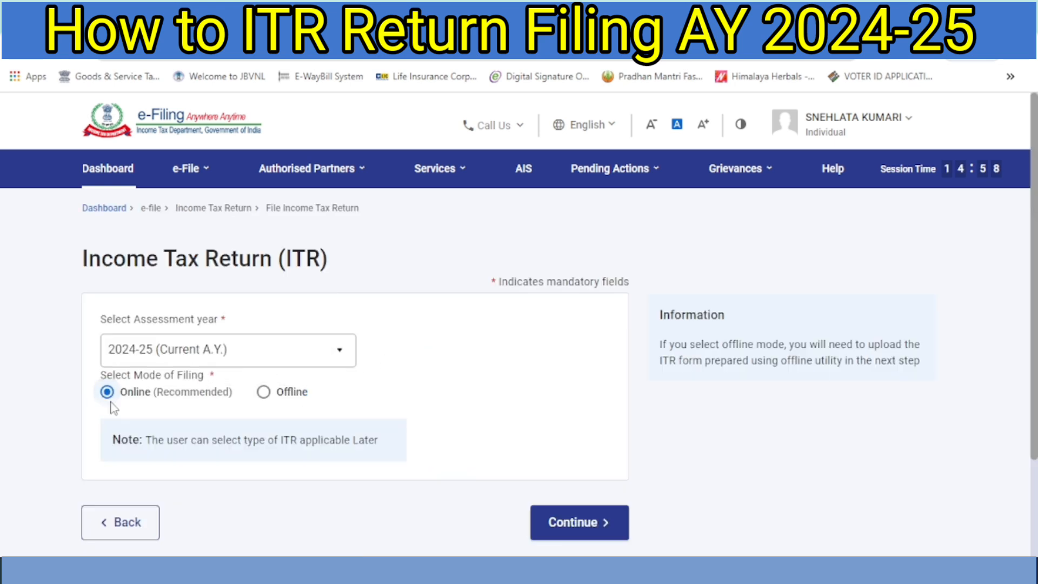
{"action": "left_click", "coordinate": [554, 532]}
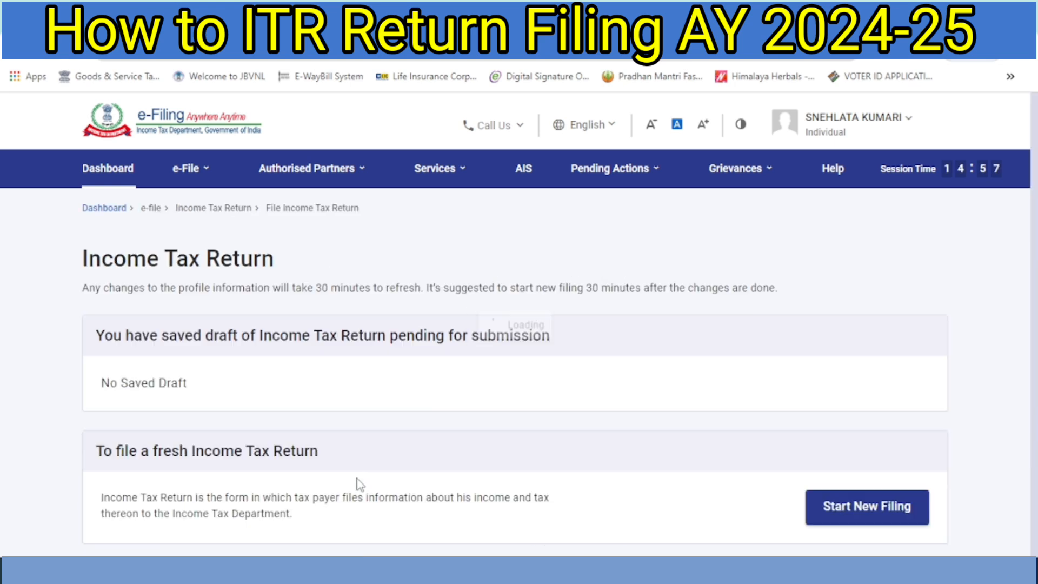
{"action": "left_click", "coordinate": [871, 519]}
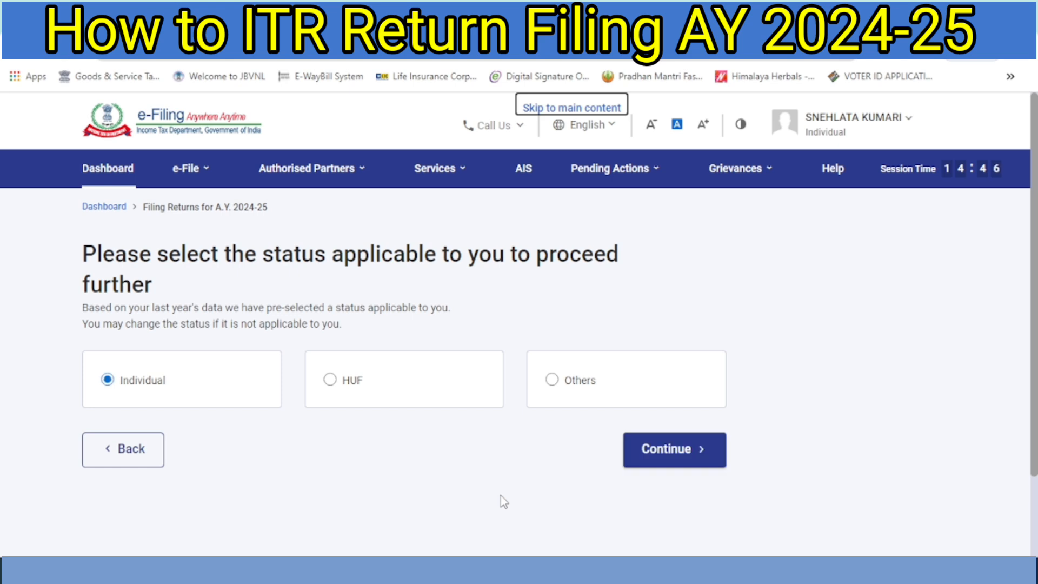
{"action": "left_click", "coordinate": [694, 474]}
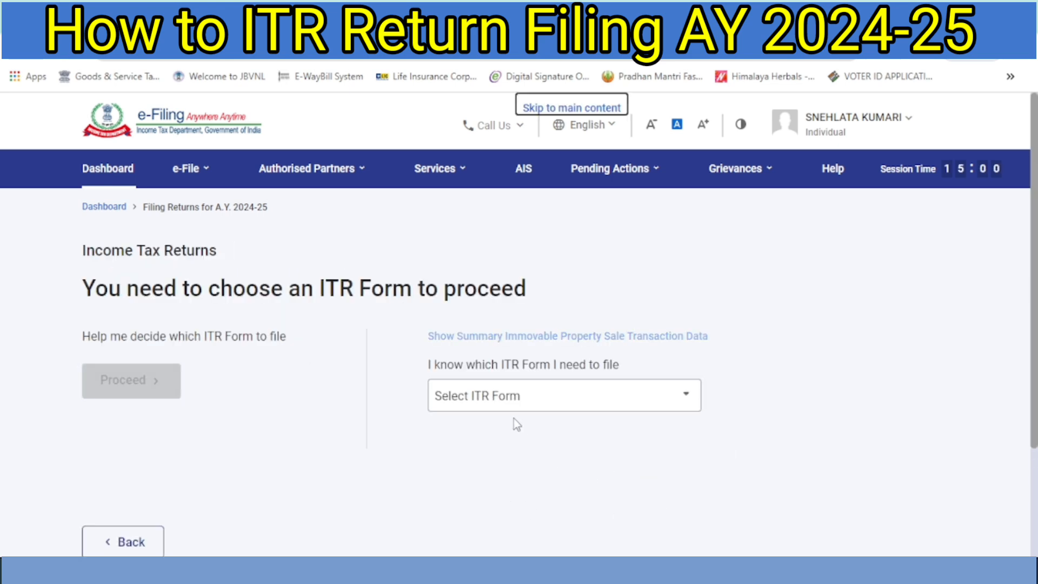
- Choose ITR-4 as the return form and proceed with it
{"action": "left_click", "coordinate": [512, 400]}
{"action": "scroll", "coordinate": [505, 366], "scroll_direction": "down", "scroll_amount": 2}
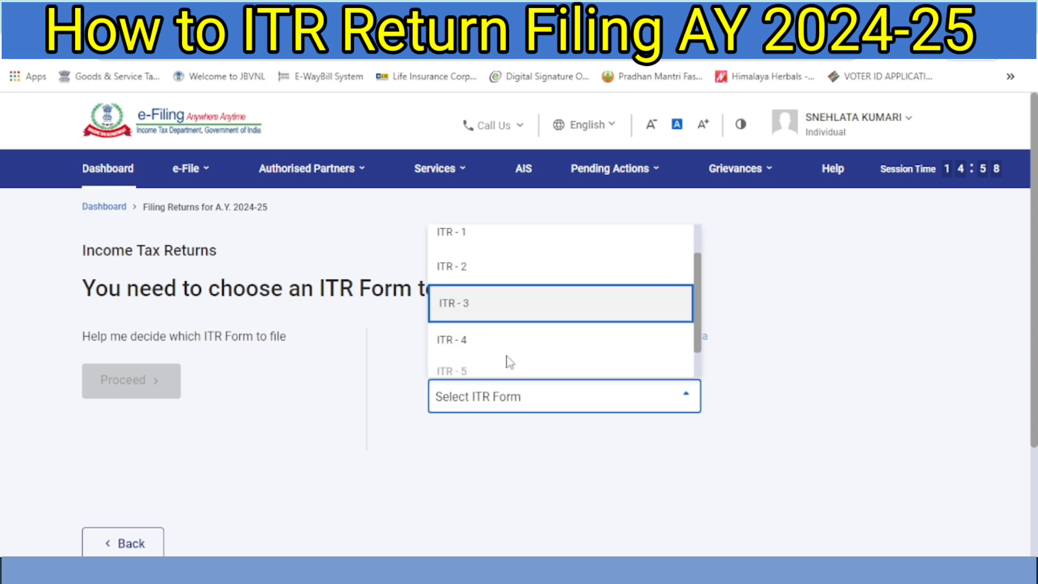
{"action": "scroll", "coordinate": [503, 286], "scroll_direction": "up", "scroll_amount": 2}
{"action": "scroll", "coordinate": [509, 317], "scroll_direction": "down", "scroll_amount": 2}
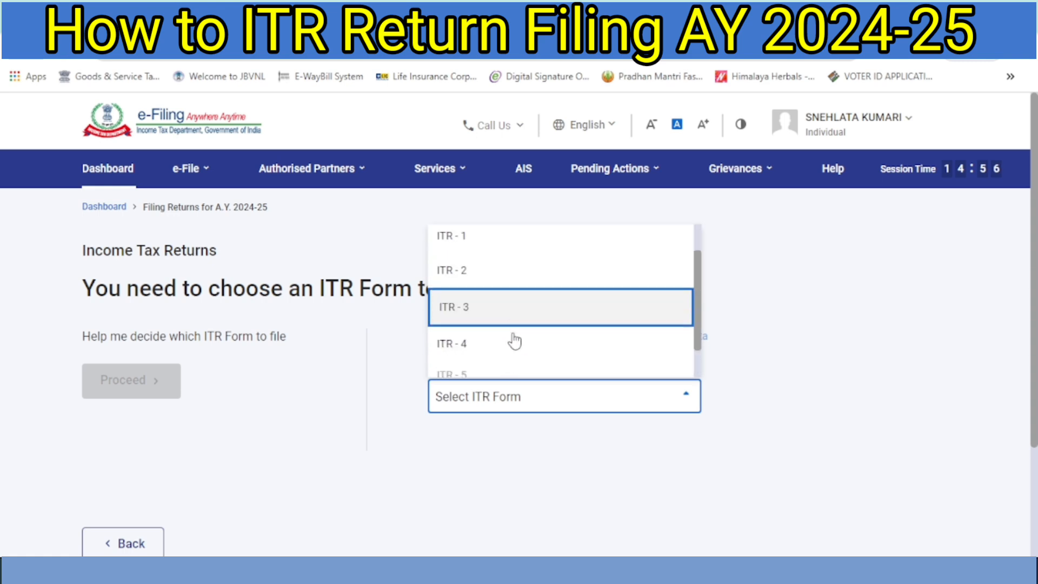
{"action": "left_click", "coordinate": [500, 306]}
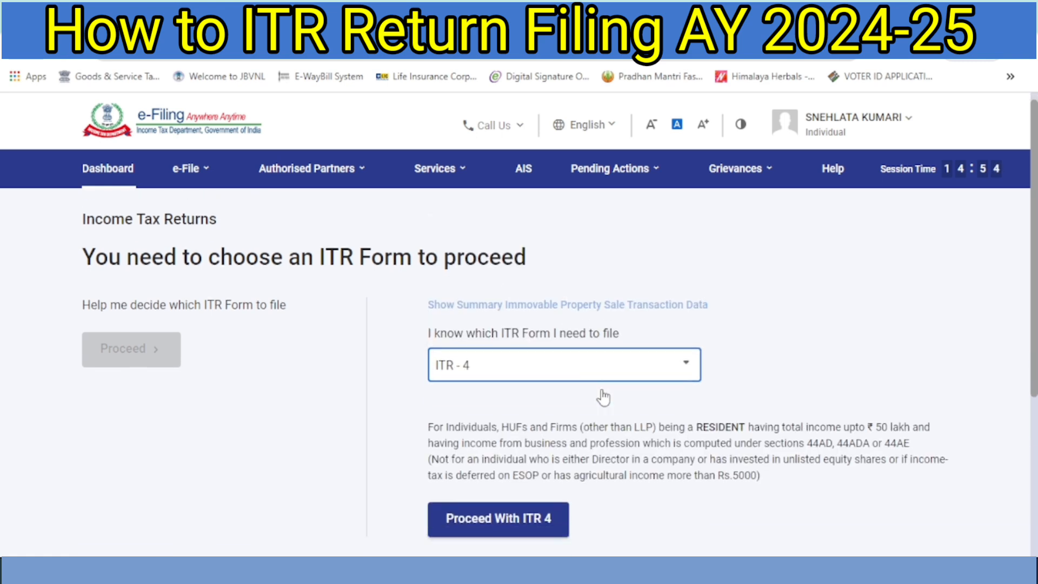
{"action": "scroll", "coordinate": [595, 395], "scroll_direction": "down", "scroll_amount": 2}
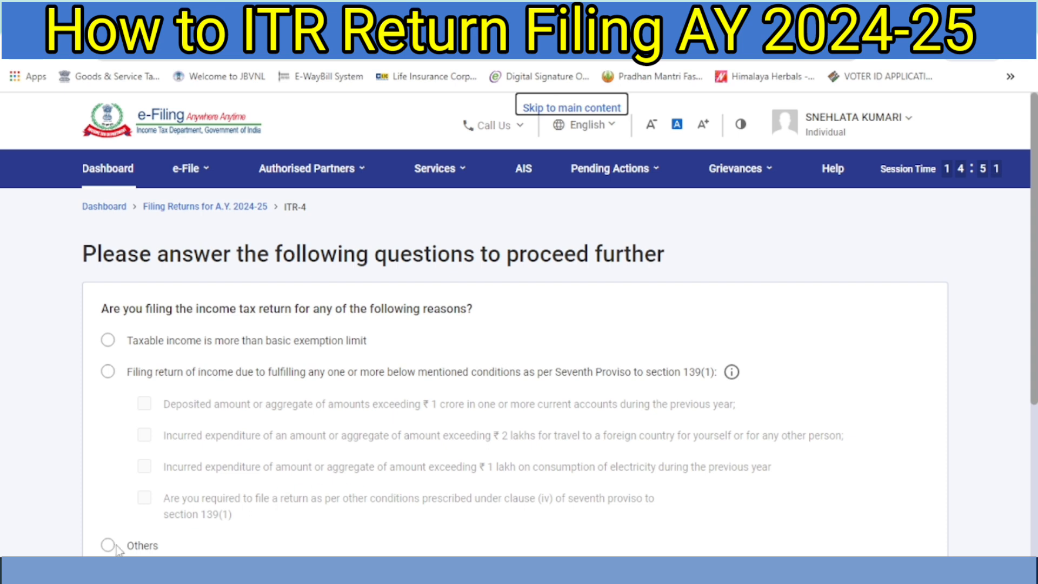
- Give Others as the reason for filing the return, continue, and acknowledge the pre-filled data notice
{"action": "scroll", "coordinate": [481, 493], "scroll_direction": "down", "scroll_amount": 3}
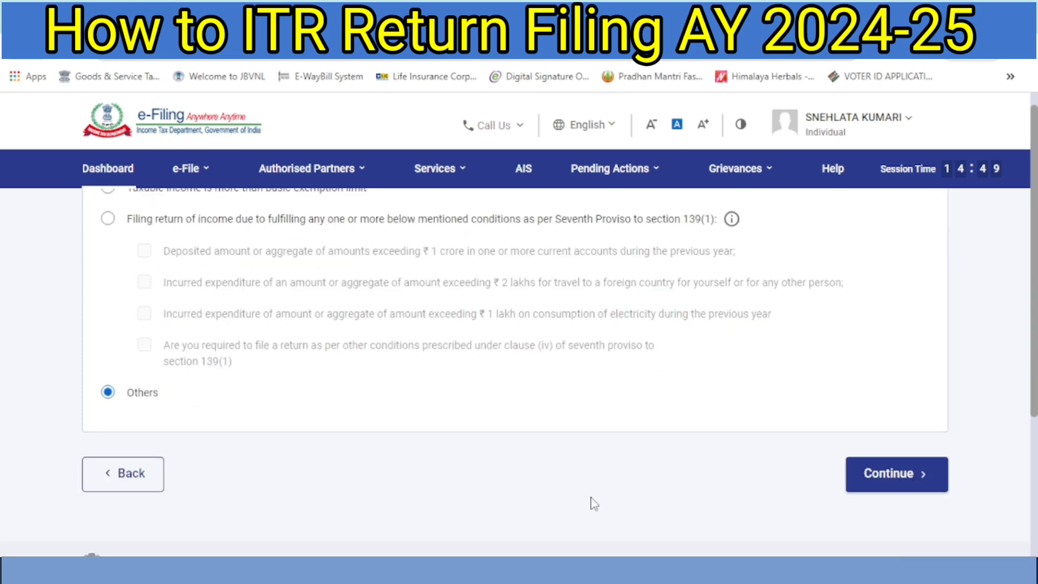
{"action": "left_click", "coordinate": [886, 435]}
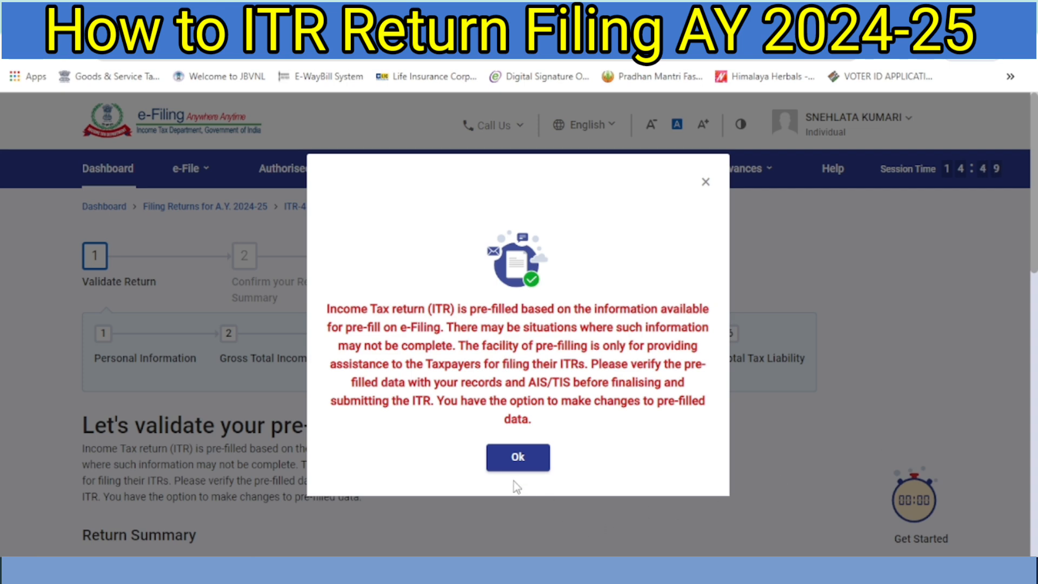
{"action": "left_click", "coordinate": [517, 459]}
- Open the Personal Information section of the return and set the nature of employment to Others
{"action": "scroll", "coordinate": [507, 419], "scroll_direction": "down", "scroll_amount": 5}
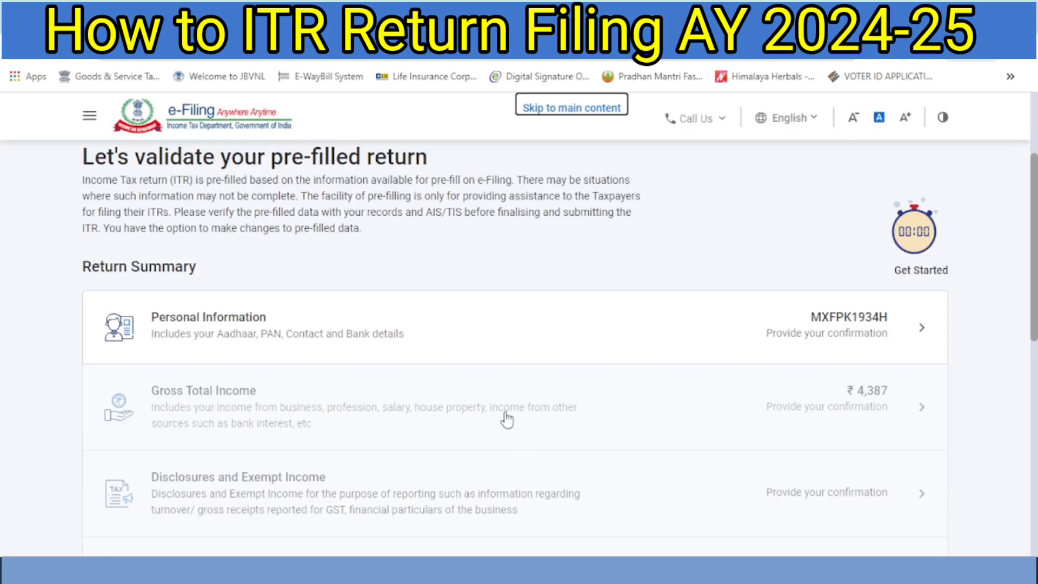
{"action": "left_click", "coordinate": [528, 338]}
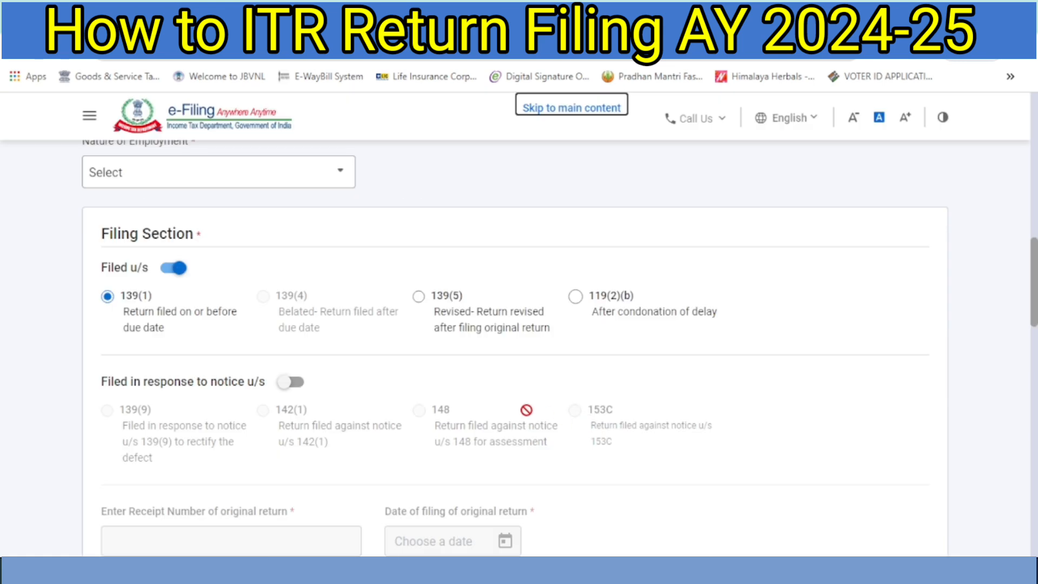
{"action": "scroll", "coordinate": [429, 359], "scroll_direction": "up", "scroll_amount": 2}
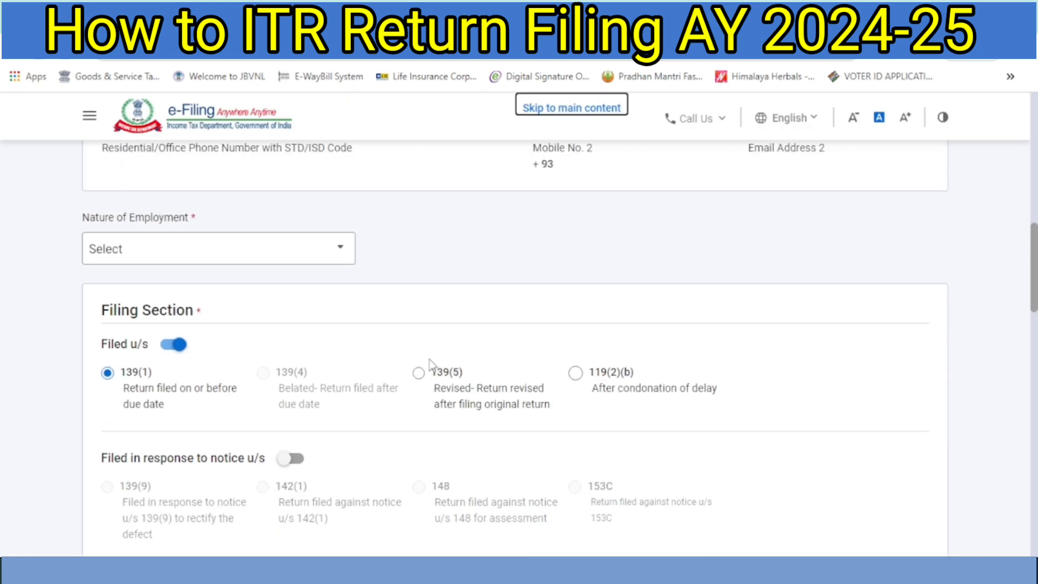
{"action": "scroll", "coordinate": [429, 359], "scroll_direction": "down", "scroll_amount": 1}
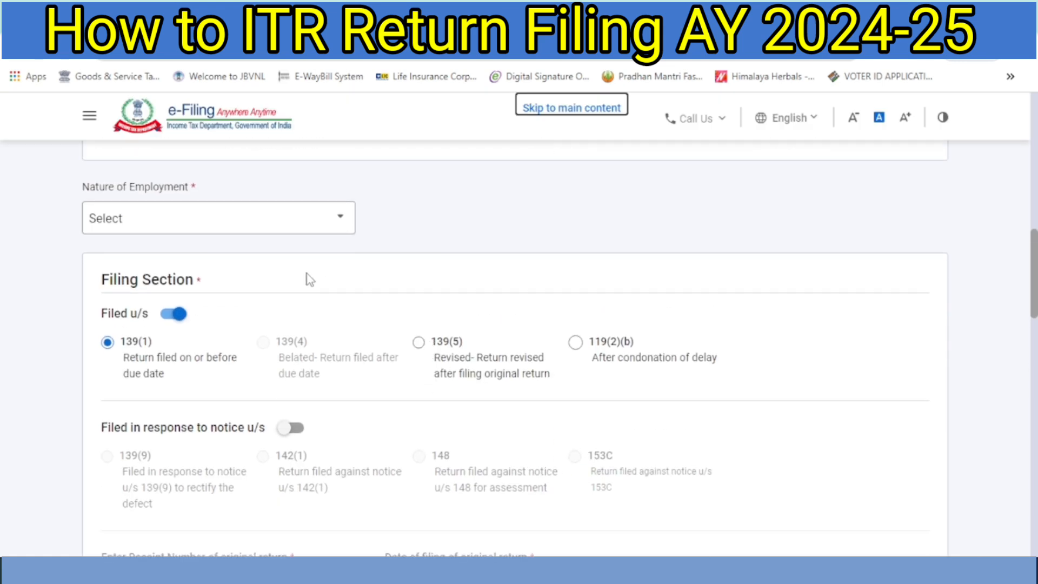
{"action": "left_click", "coordinate": [131, 222]}
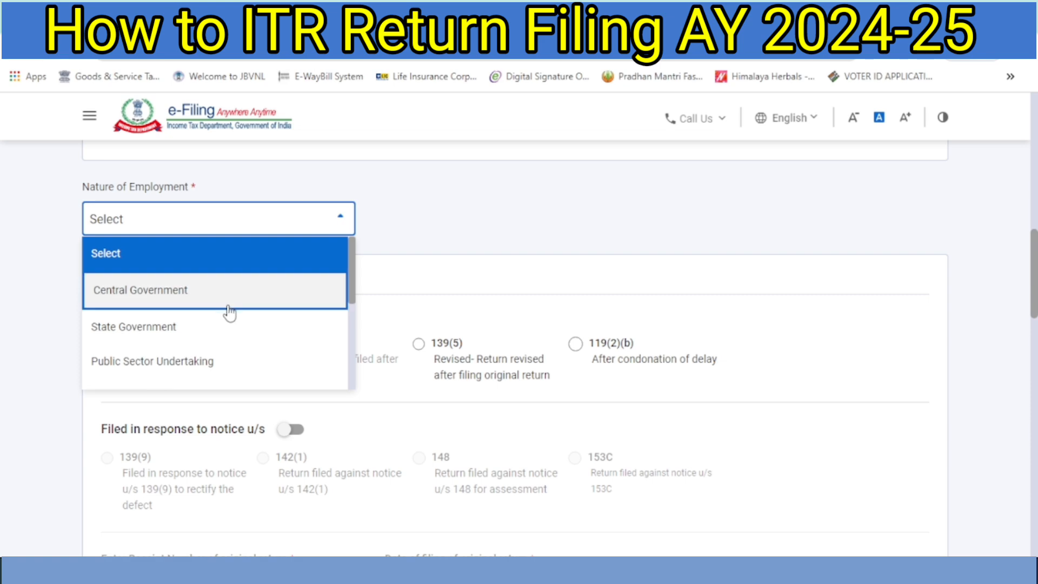
{"action": "scroll", "coordinate": [232, 340], "scroll_direction": "down", "scroll_amount": 4}
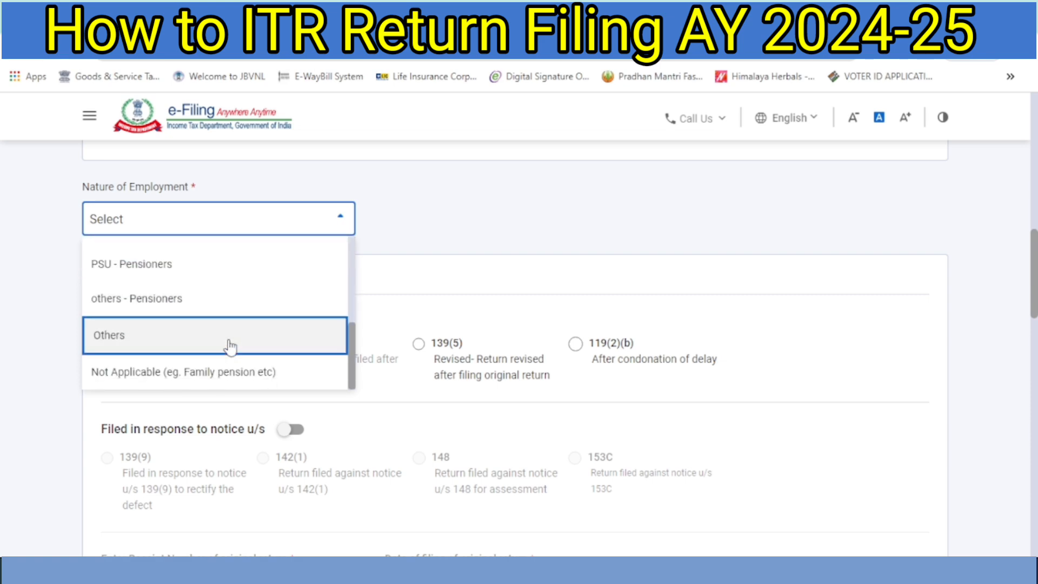
{"action": "left_click", "coordinate": [251, 349]}
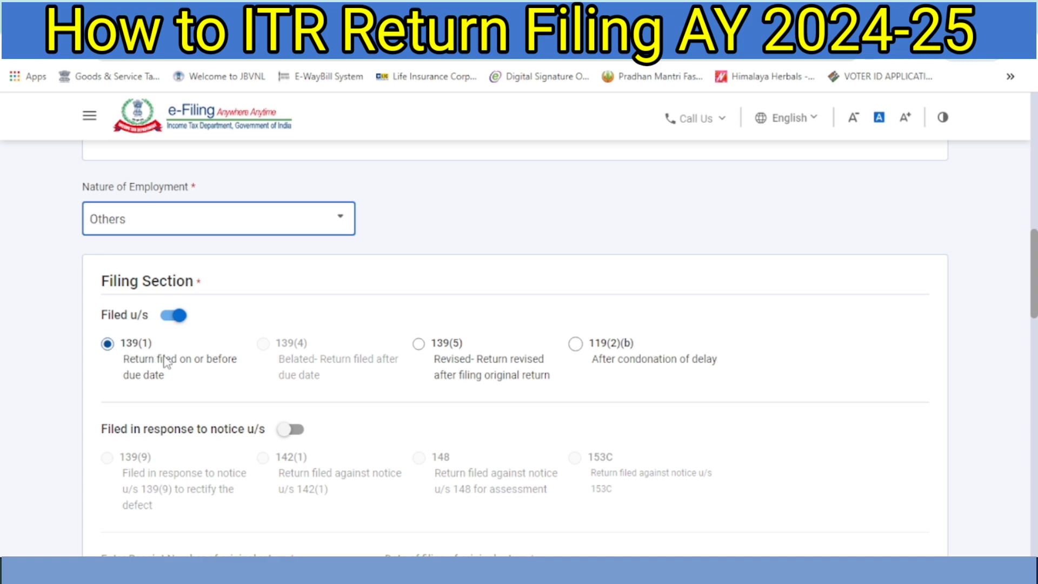
- Answer No to filing by a representative assessee and confirm the Personal Information section
{"action": "scroll", "coordinate": [164, 358], "scroll_direction": "down", "scroll_amount": 1}
{"action": "scroll", "coordinate": [162, 356], "scroll_direction": "down", "scroll_amount": 7}
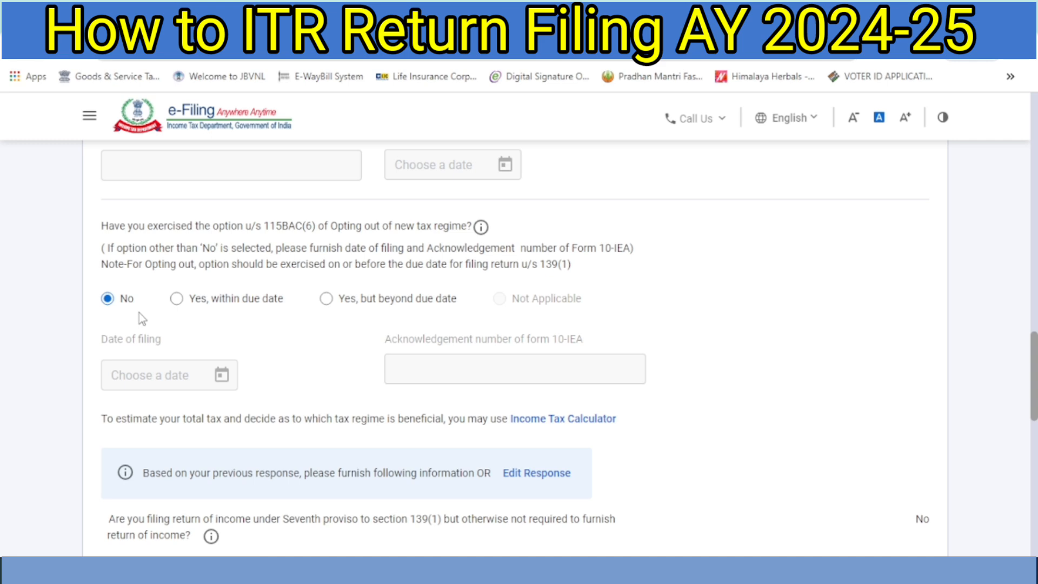
{"action": "scroll", "coordinate": [217, 312], "scroll_direction": "down", "scroll_amount": 4}
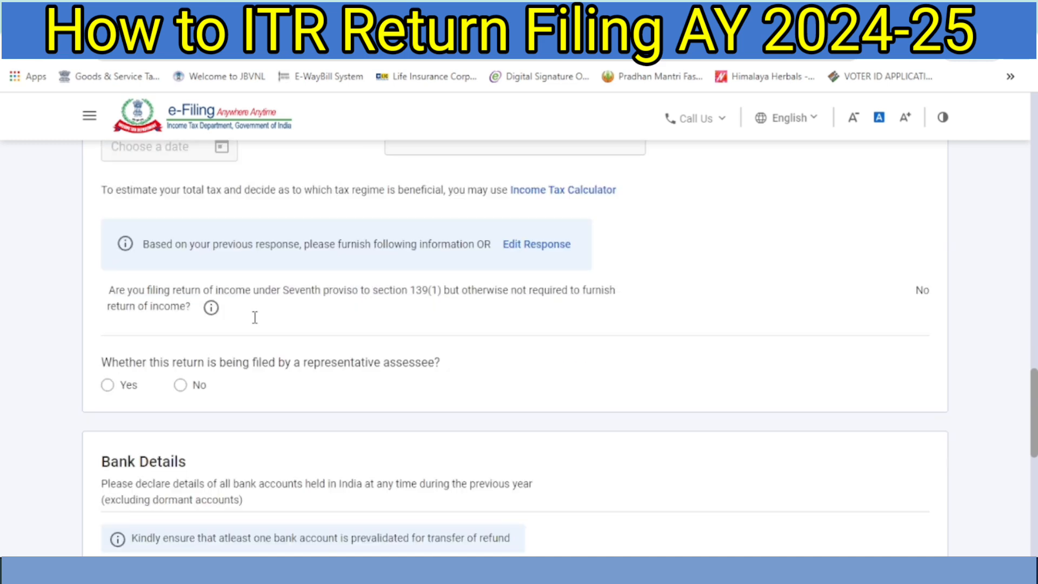
{"action": "left_click", "coordinate": [181, 384]}
{"action": "scroll", "coordinate": [382, 388], "scroll_direction": "down", "scroll_amount": 4}
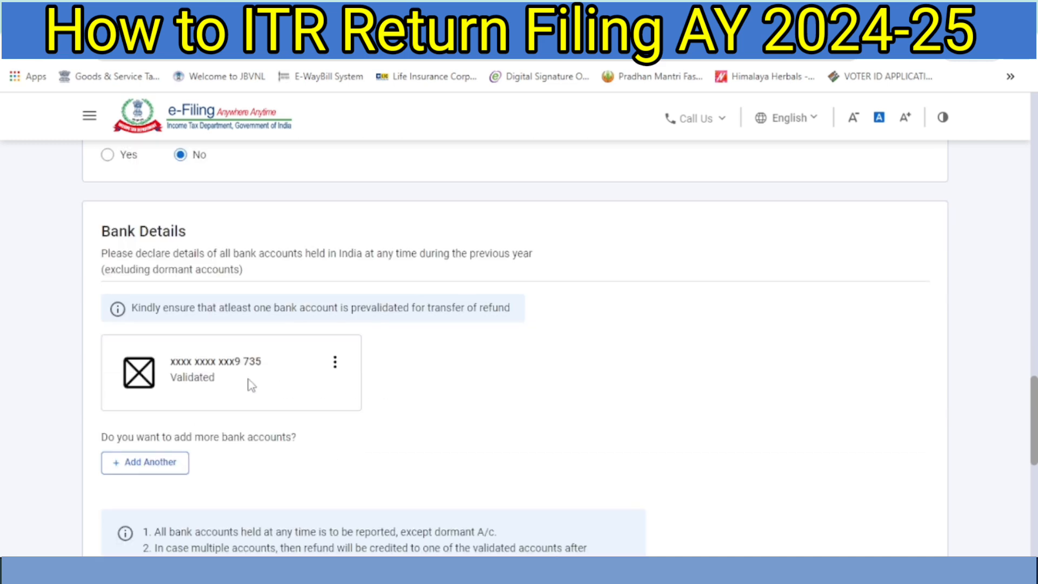
{"action": "scroll", "coordinate": [686, 426], "scroll_direction": "down", "scroll_amount": 4}
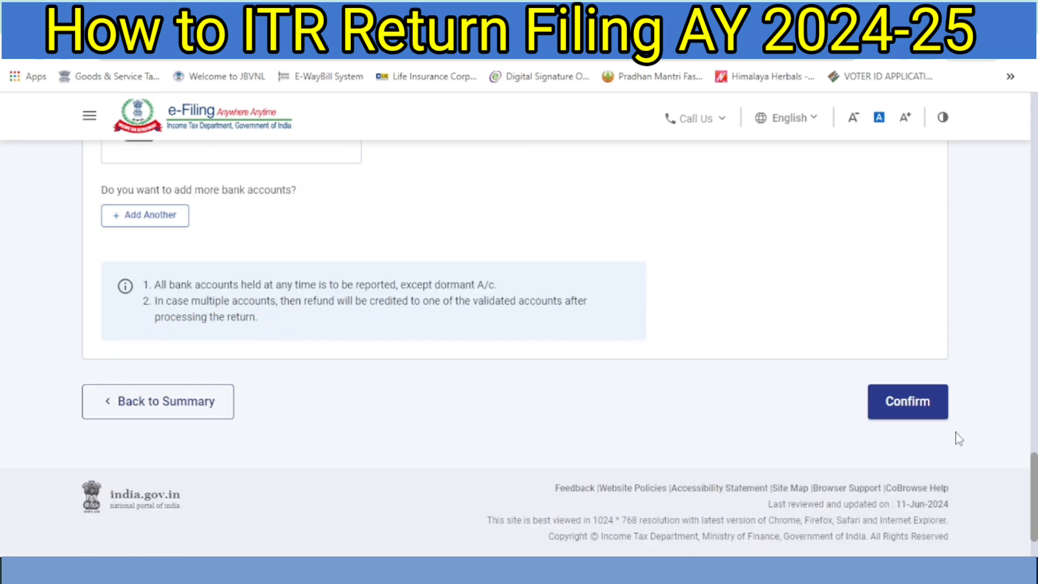
{"action": "left_click", "coordinate": [917, 409]}
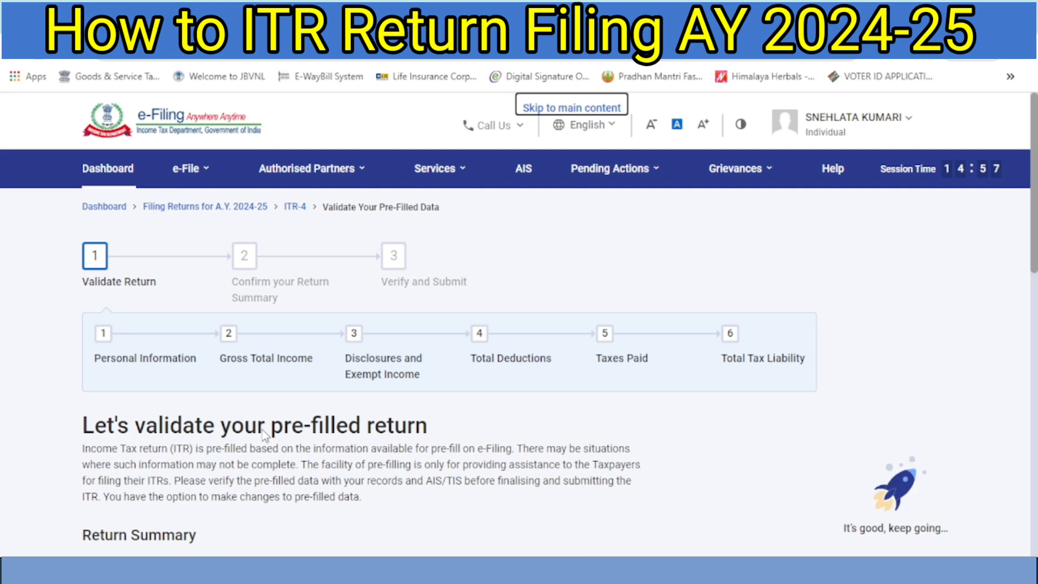
- Open the Gross Total Income section and skip its salary exemption questions, confirming the skip
{"action": "scroll", "coordinate": [265, 435], "scroll_direction": "down", "scroll_amount": 8}
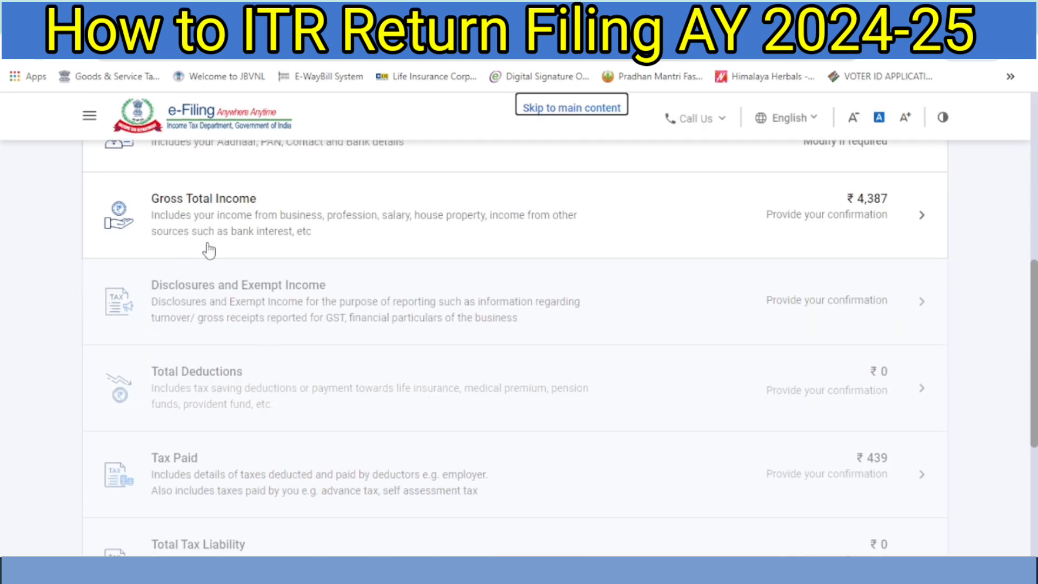
{"action": "left_click", "coordinate": [445, 225]}
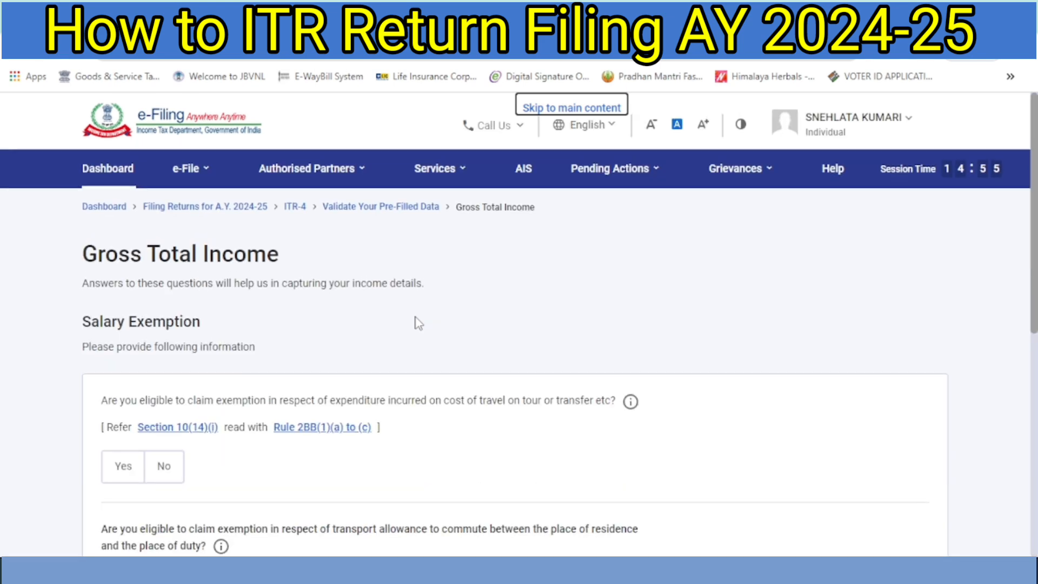
{"action": "scroll", "coordinate": [418, 323], "scroll_direction": "down", "scroll_amount": 4}
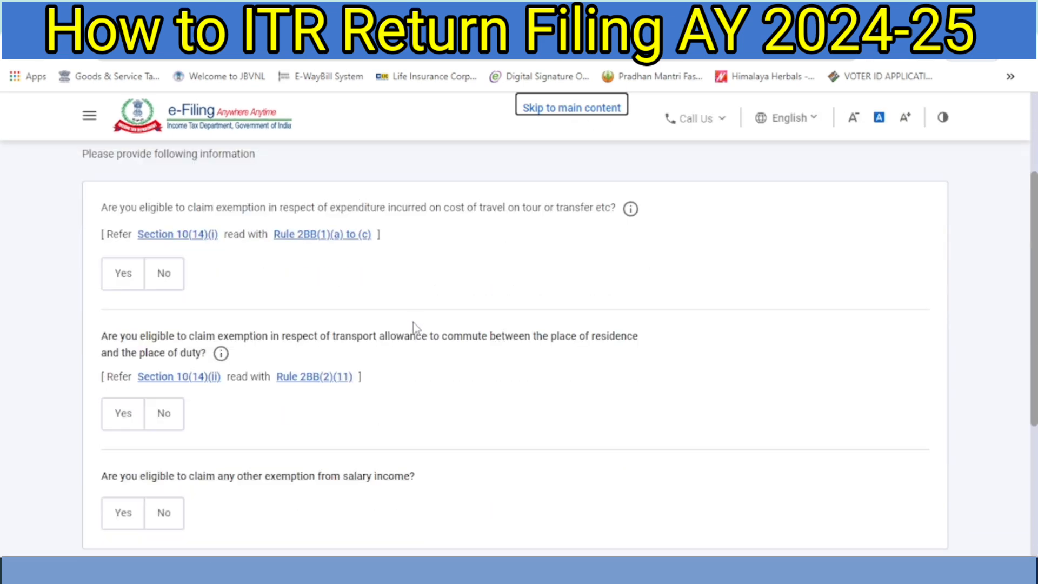
{"action": "scroll", "coordinate": [414, 326], "scroll_direction": "down", "scroll_amount": 5}
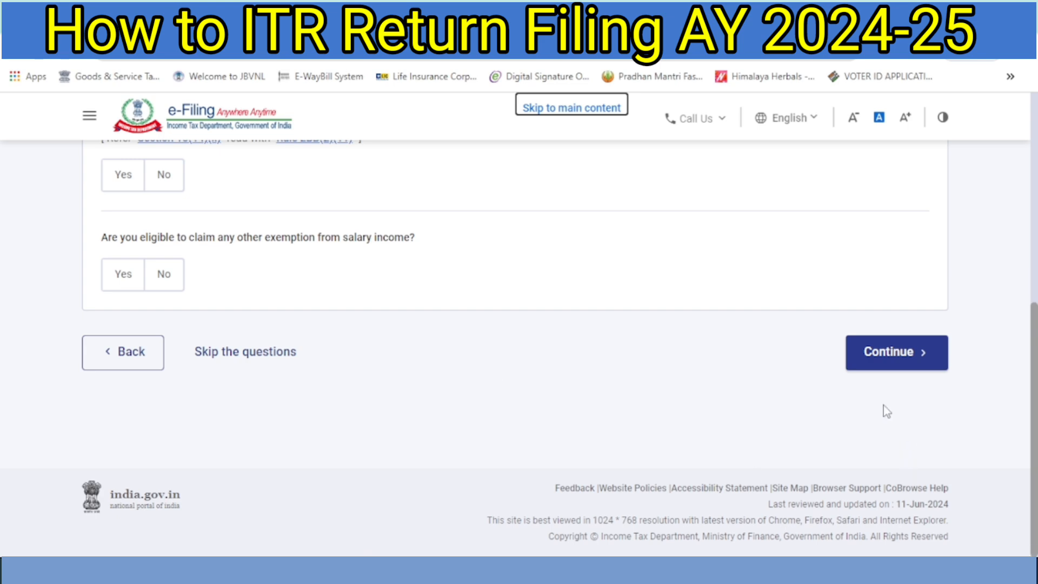
{"action": "left_click", "coordinate": [216, 353]}
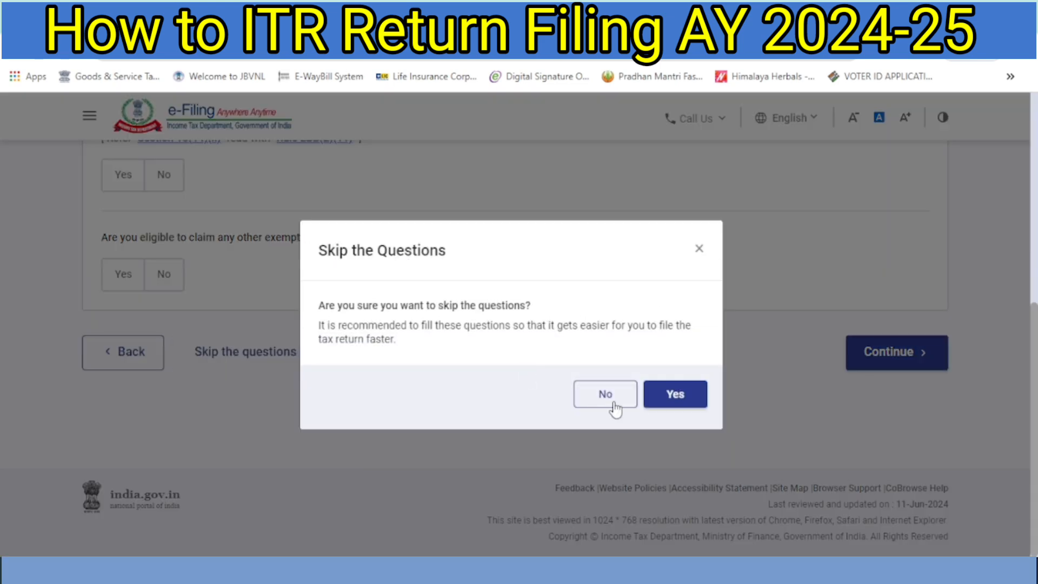
{"action": "left_click", "coordinate": [669, 395]}
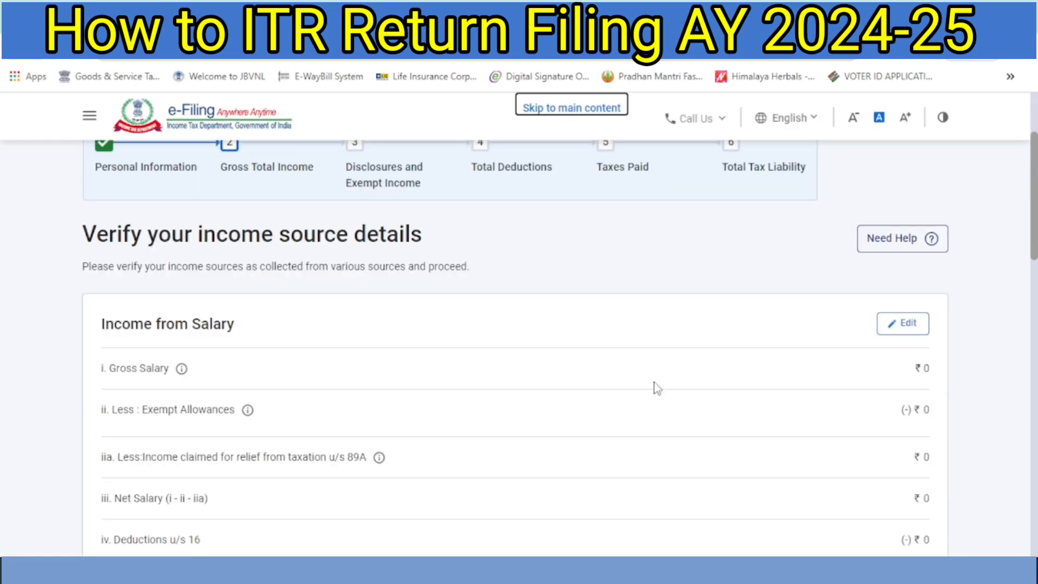
- Start adding Income from Business or Profession details and enter LADLI TRADERS as the business name under Section 44AD
{"action": "scroll", "coordinate": [656, 388], "scroll_direction": "down", "scroll_amount": 7}
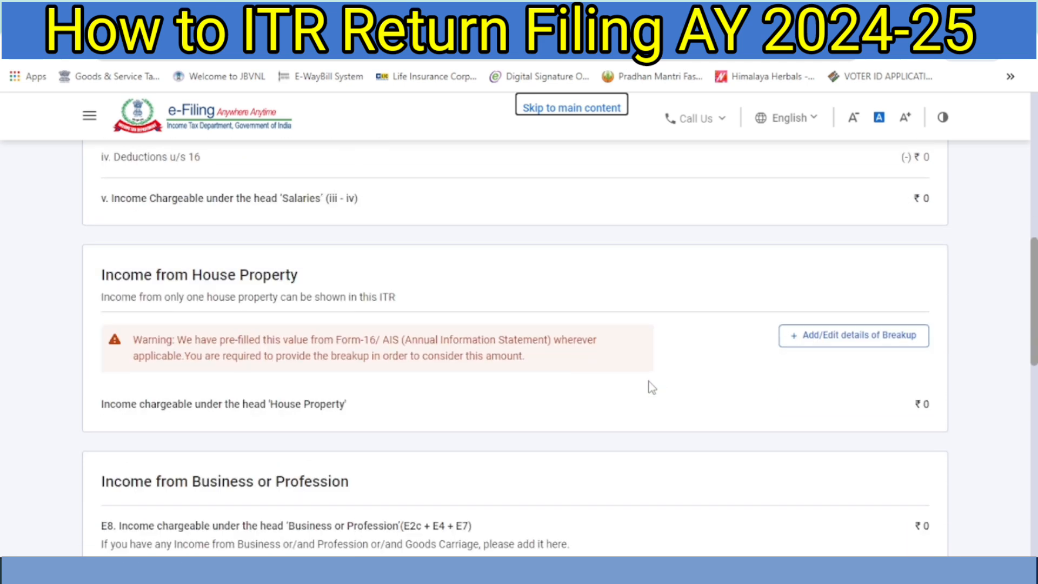
{"action": "scroll", "coordinate": [651, 387], "scroll_direction": "up", "scroll_amount": 4}
{"action": "scroll", "coordinate": [652, 386], "scroll_direction": "down", "scroll_amount": 4}
{"action": "scroll", "coordinate": [671, 358], "scroll_direction": "down", "scroll_amount": 4}
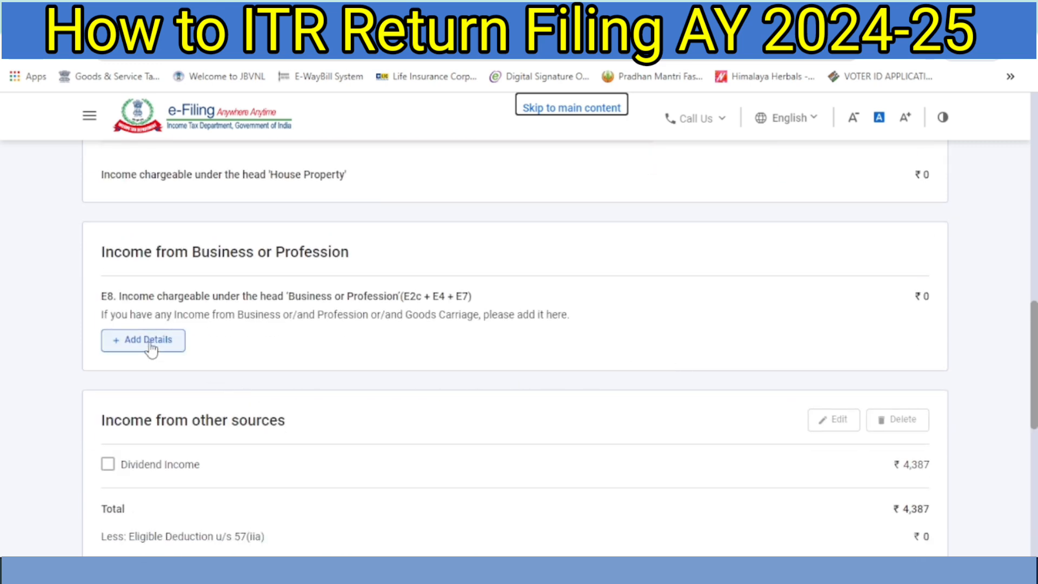
{"action": "scroll", "coordinate": [421, 356], "scroll_direction": "down", "scroll_amount": 3}
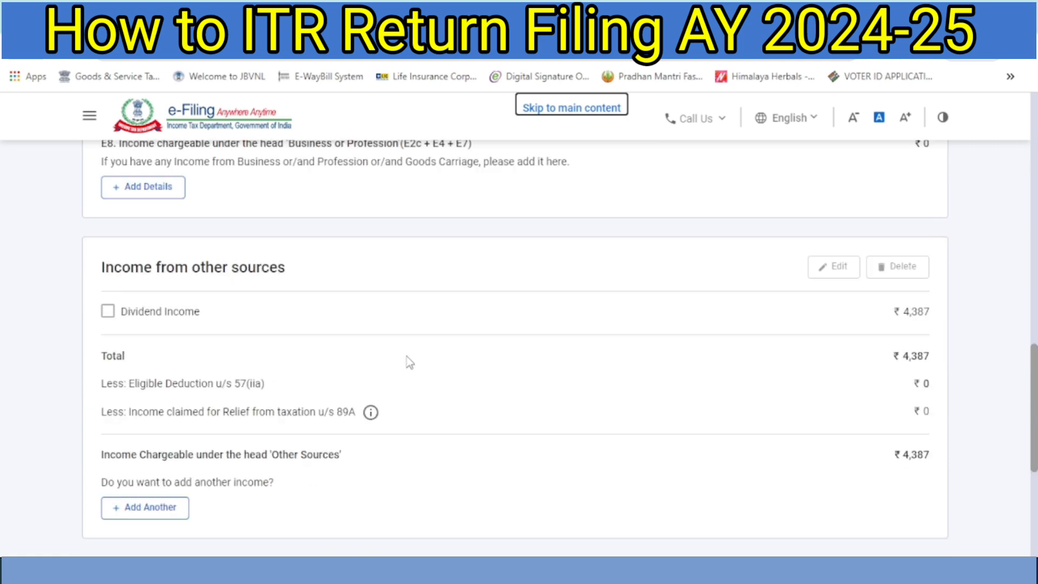
{"action": "scroll", "coordinate": [405, 427], "scroll_direction": "down", "scroll_amount": 6}
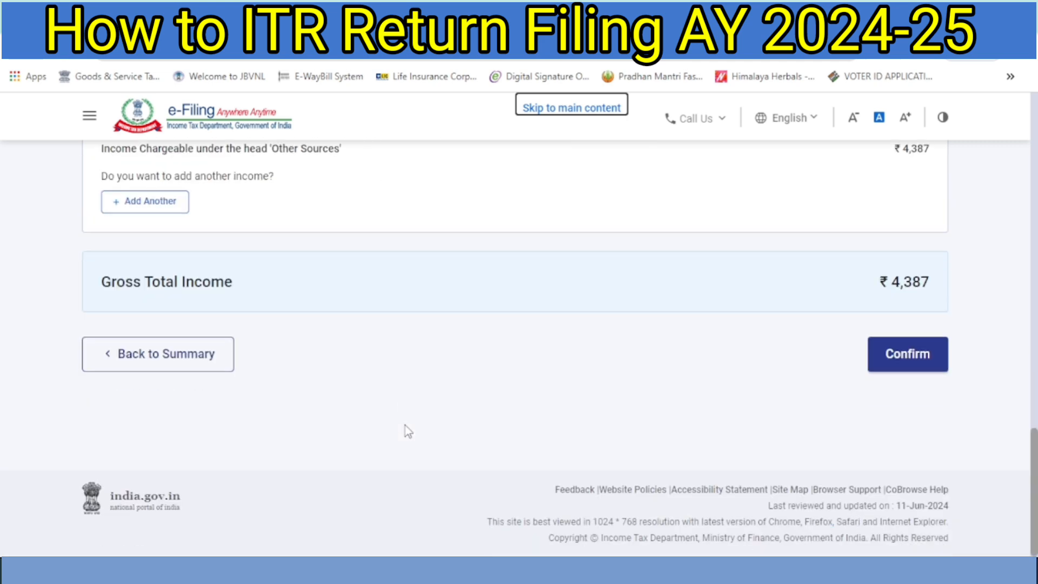
{"action": "scroll", "coordinate": [405, 429], "scroll_direction": "up", "scroll_amount": 10}
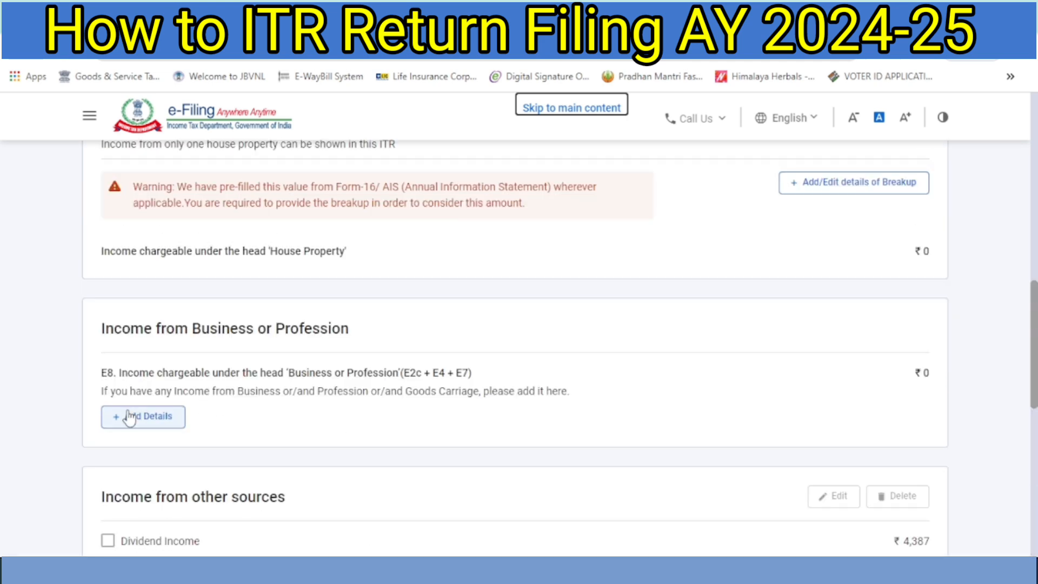
{"action": "left_click", "coordinate": [139, 416]}
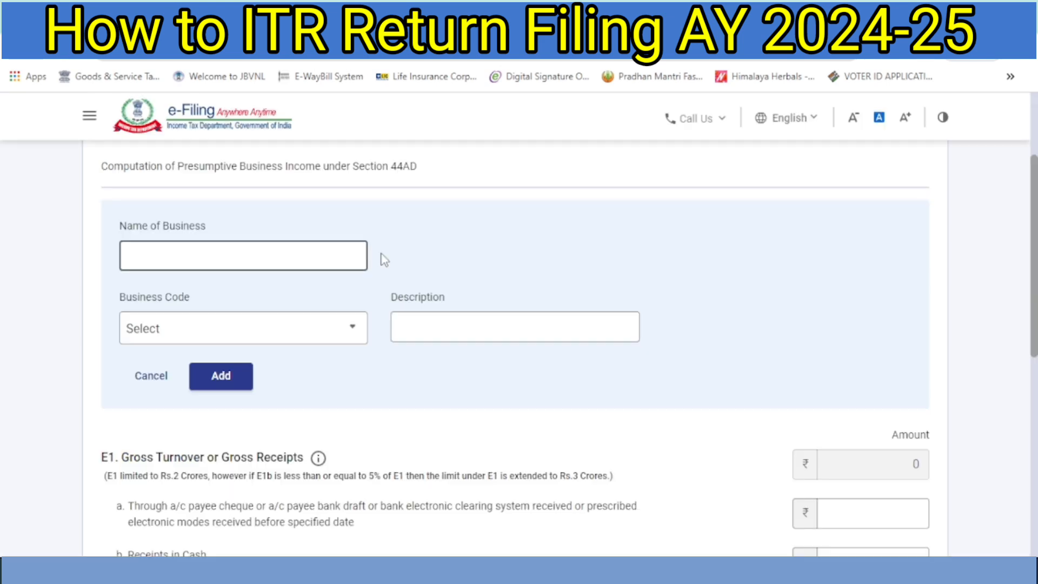
{"action": "type", "text": "LADLI TRADERS"}
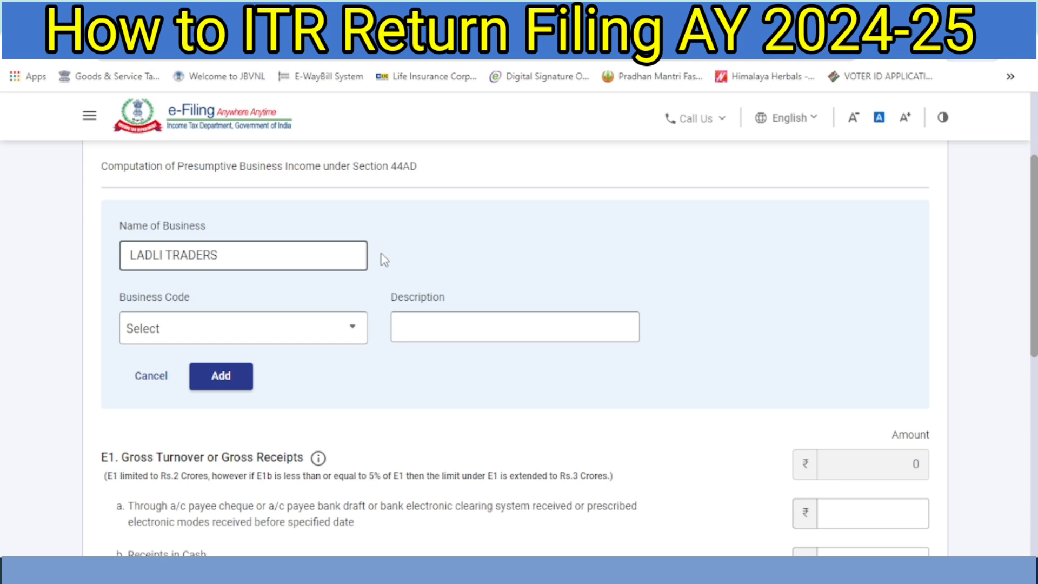
- Set the business code to 04040-Manufacture of paints, varnishes and similar coatings and add the business
{"action": "left_click", "coordinate": [319, 334]}
{"action": "left_click", "coordinate": [319, 334]}
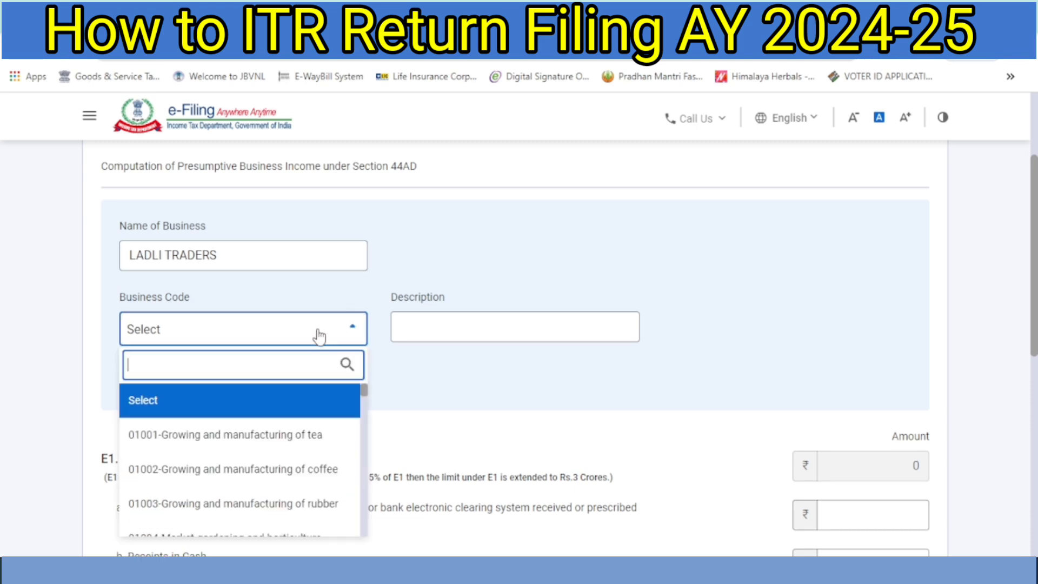
{"action": "type", "text": "MANU"}
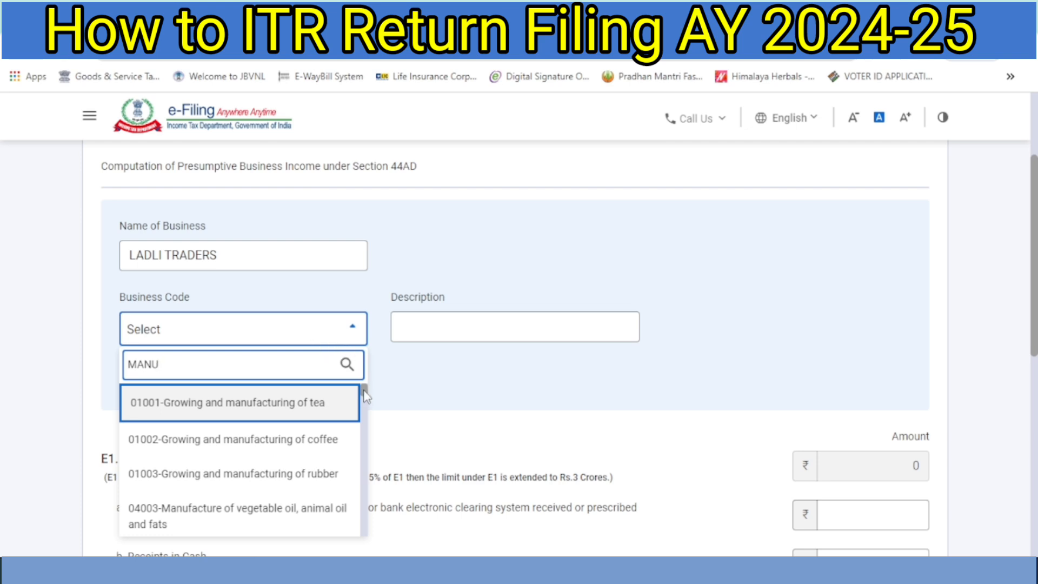
{"action": "left_click_drag", "start_coordinate": [363, 390], "coordinate": [364, 393]}
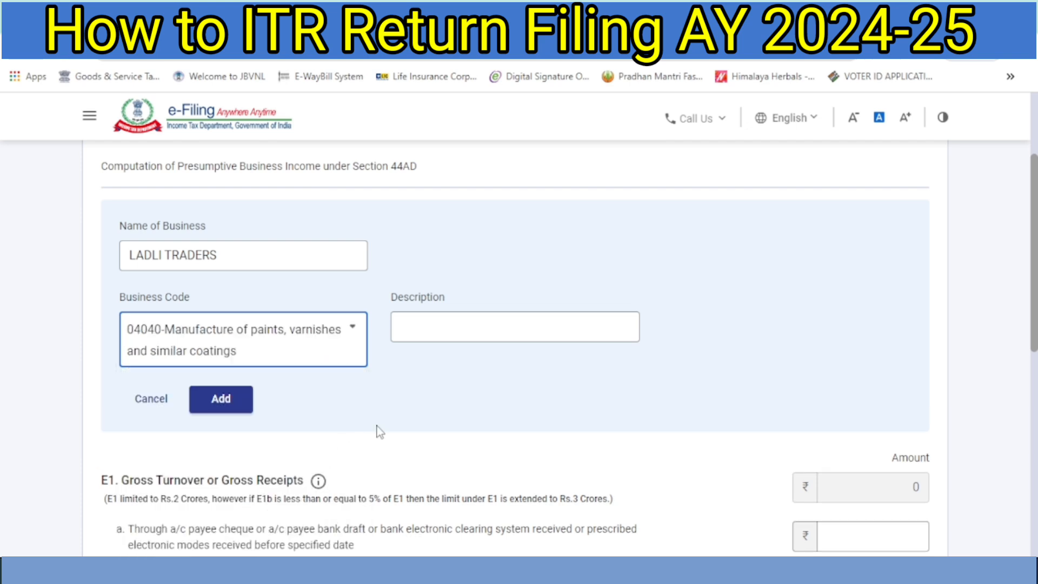
{"action": "left_click", "coordinate": [222, 406]}
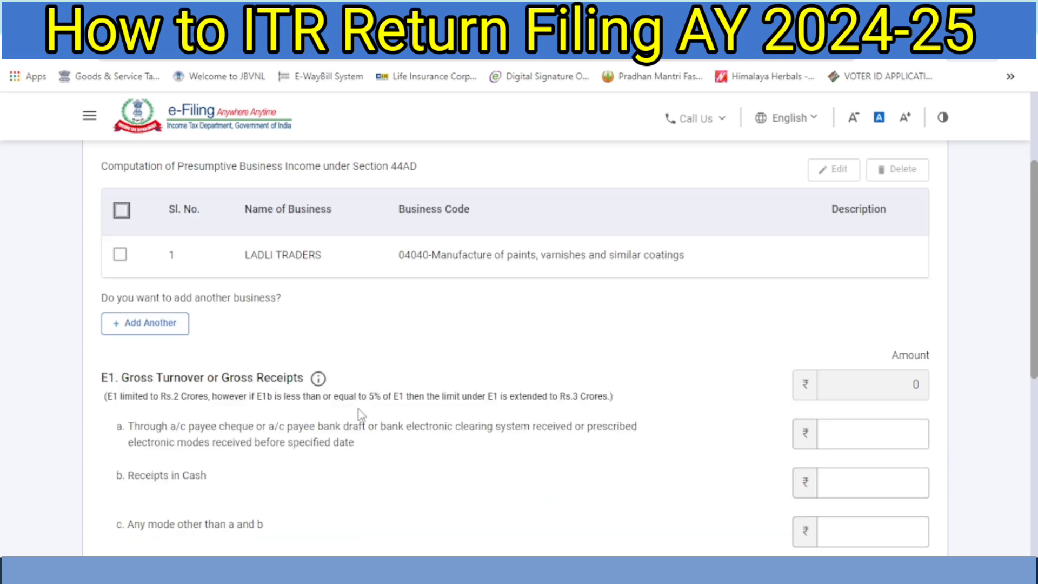
- Enter 19,80,000 as the gross turnover received through any mode other than a and b
{"action": "scroll", "coordinate": [459, 430], "scroll_direction": "down", "scroll_amount": 2}
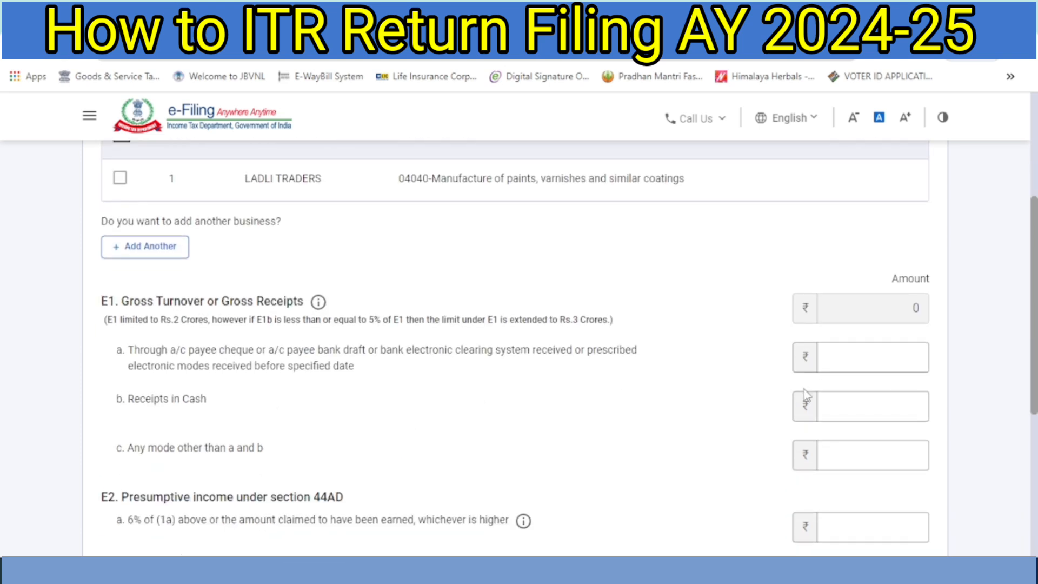
{"action": "left_click", "coordinate": [822, 412]}
{"action": "left_click", "coordinate": [833, 446]}
{"action": "left_click", "coordinate": [840, 410]}
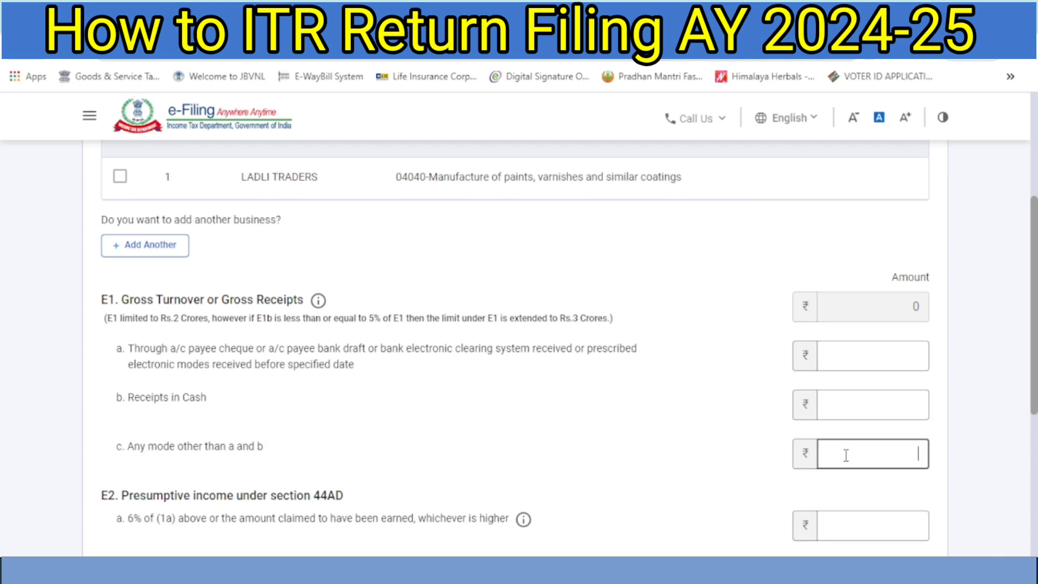
{"action": "type", "text": "1980000"}
{"action": "key", "text": "Tab"}
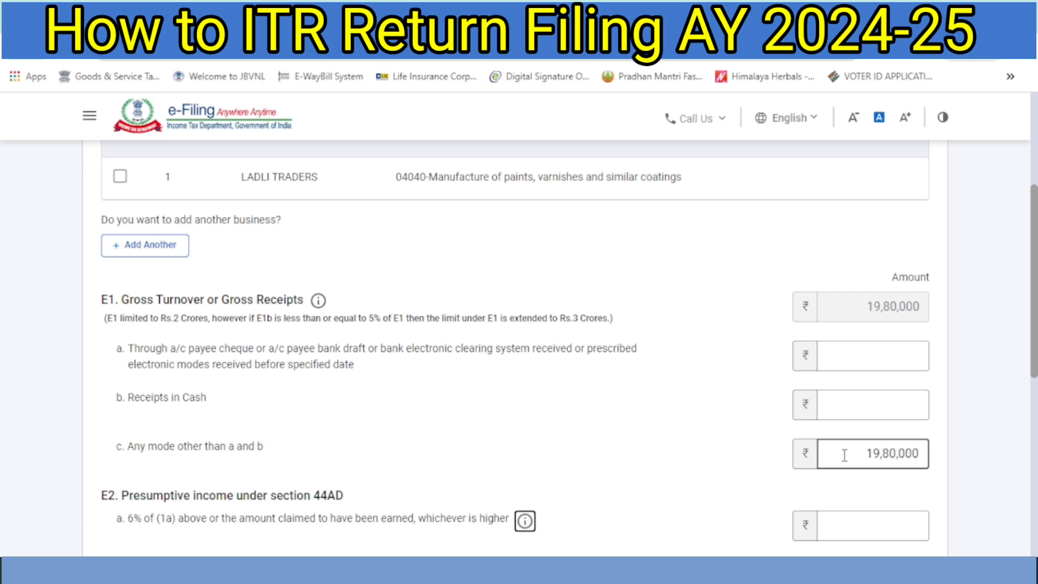
- Enter 3,89,800 as the 8% presumptive income under section 44AD and add the business income to the return
{"action": "scroll", "coordinate": [842, 452], "scroll_direction": "down", "scroll_amount": 4}
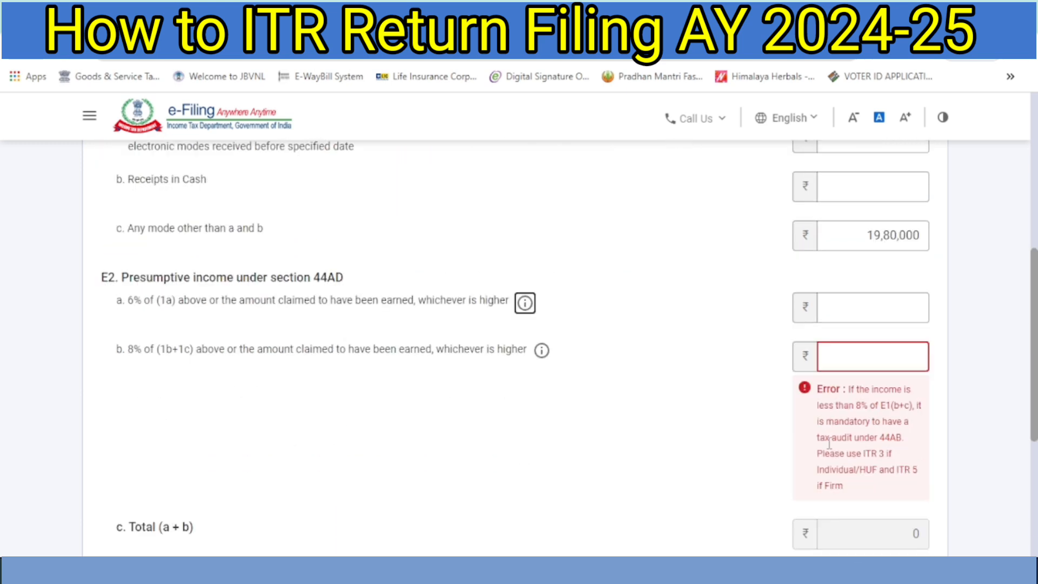
{"action": "left_click", "coordinate": [842, 346]}
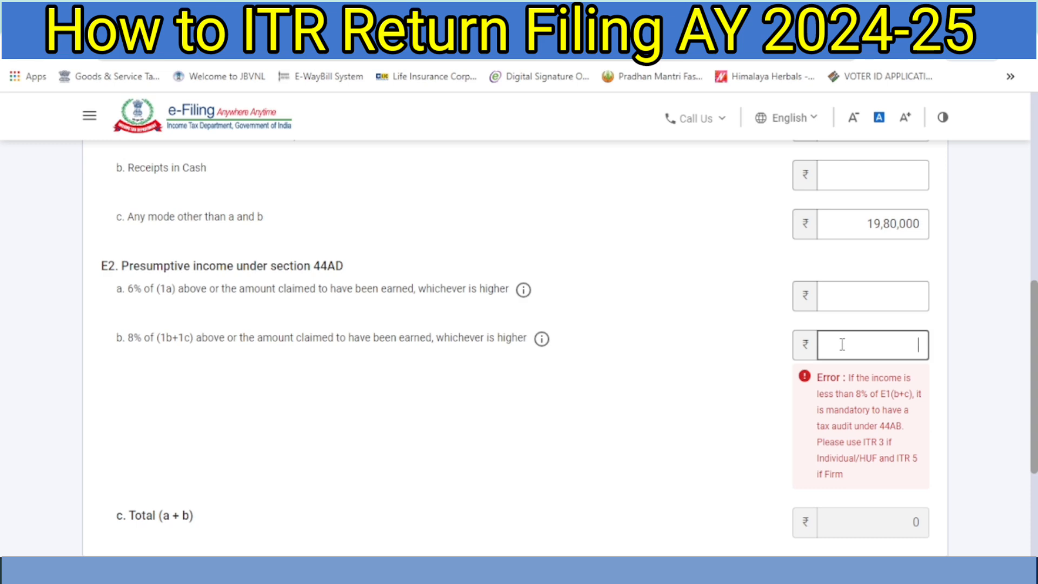
{"action": "type", "text": "389800"}
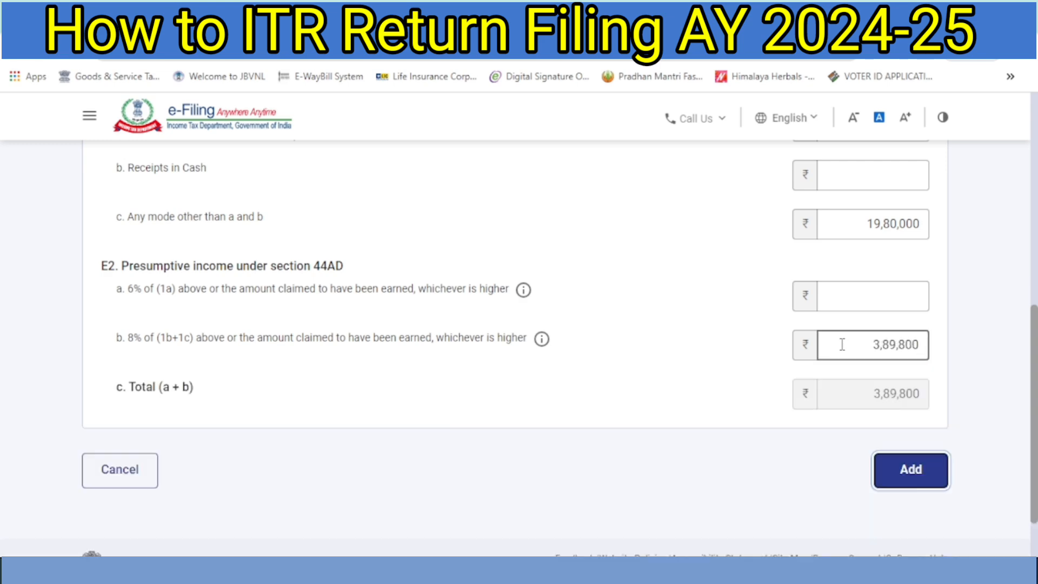
{"action": "left_click", "coordinate": [913, 475]}
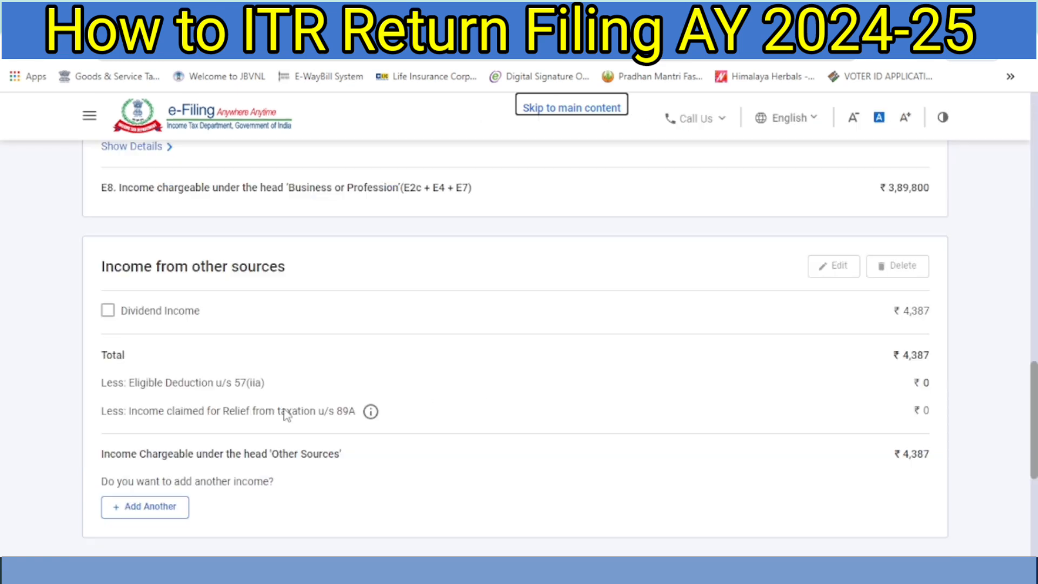
- Add any other income of 96,400 with the description MISCELLENOUS JOB WORK under Income from Other Sources and continue
{"action": "left_click", "coordinate": [148, 511]}
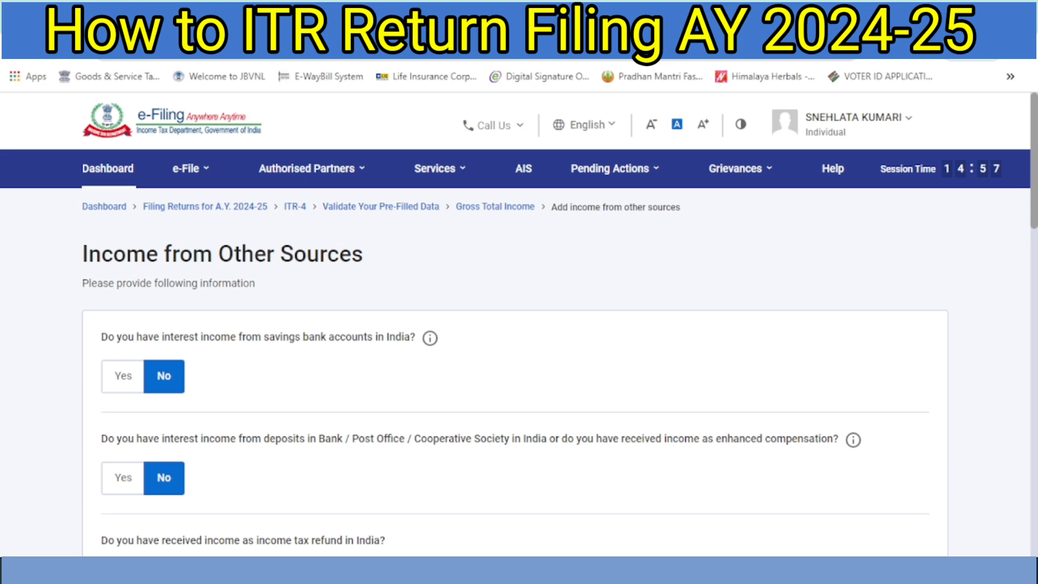
{"action": "left_click", "coordinate": [426, 528]}
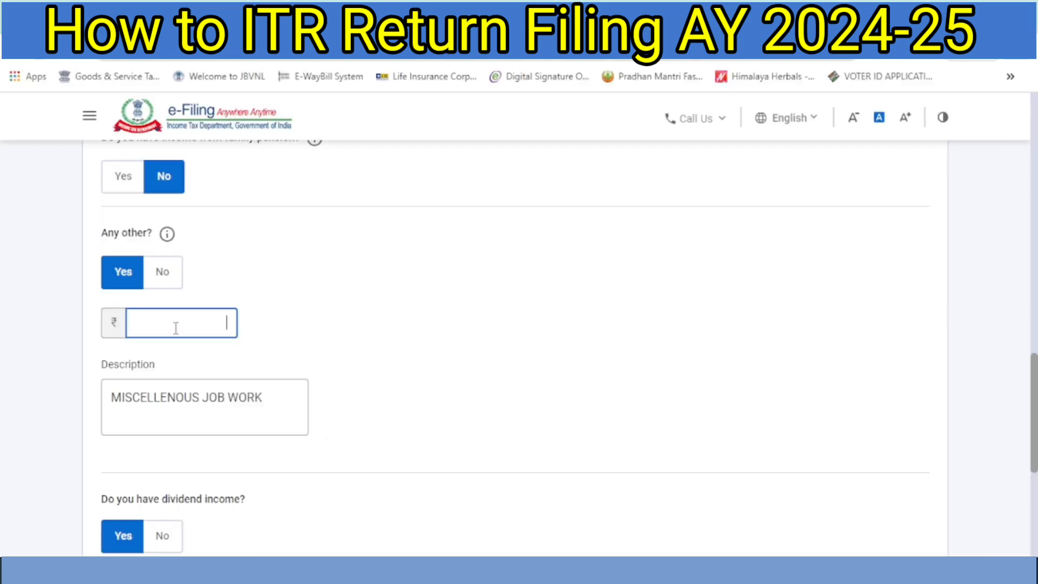
{"action": "type", "text": "96400"}
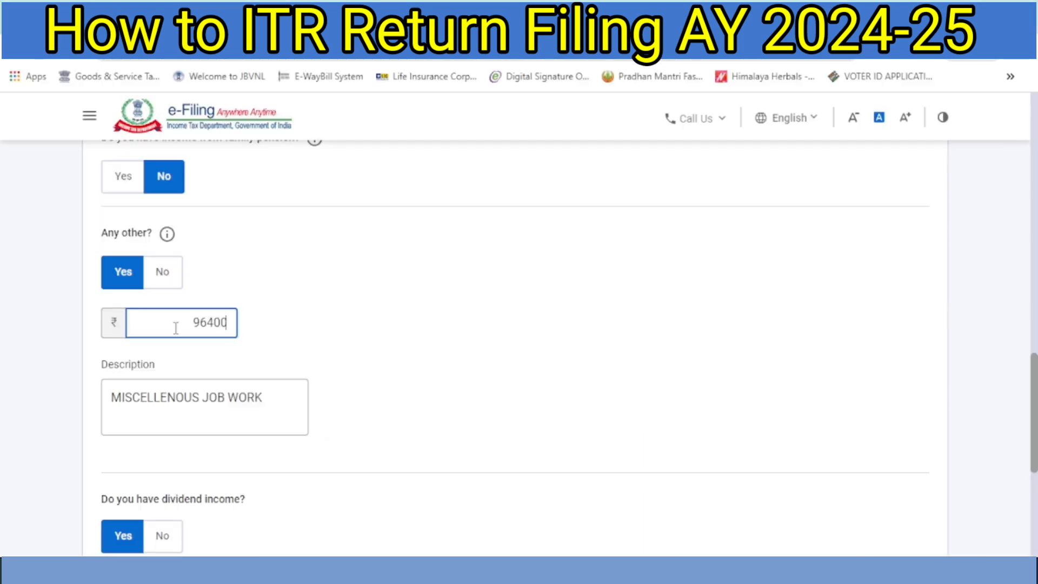
{"action": "key", "text": "Tab"}
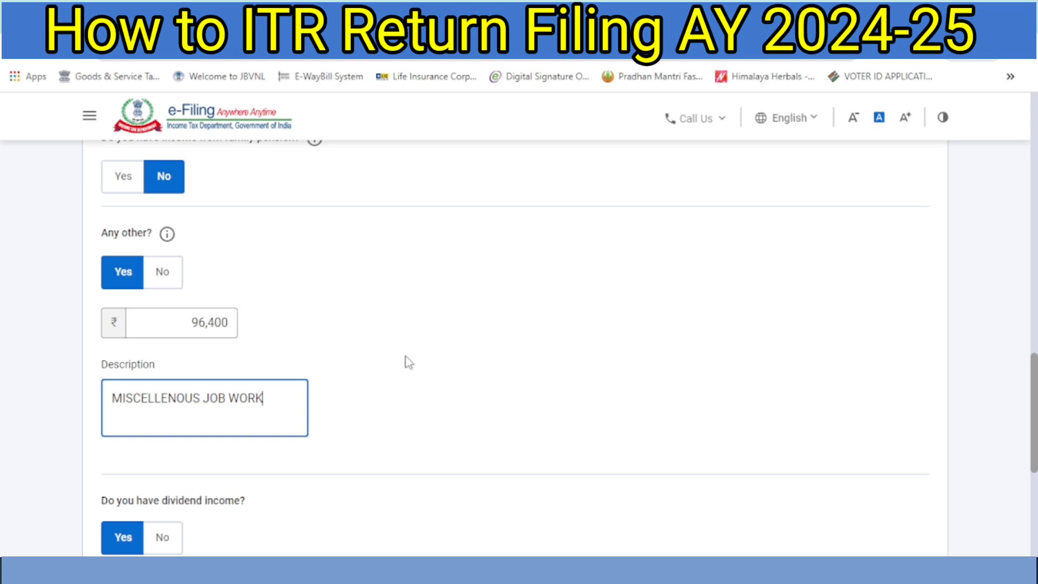
{"action": "scroll", "coordinate": [528, 394], "scroll_direction": "down", "scroll_amount": 1}
{"action": "scroll", "coordinate": [824, 454], "scroll_direction": "down", "scroll_amount": 3}
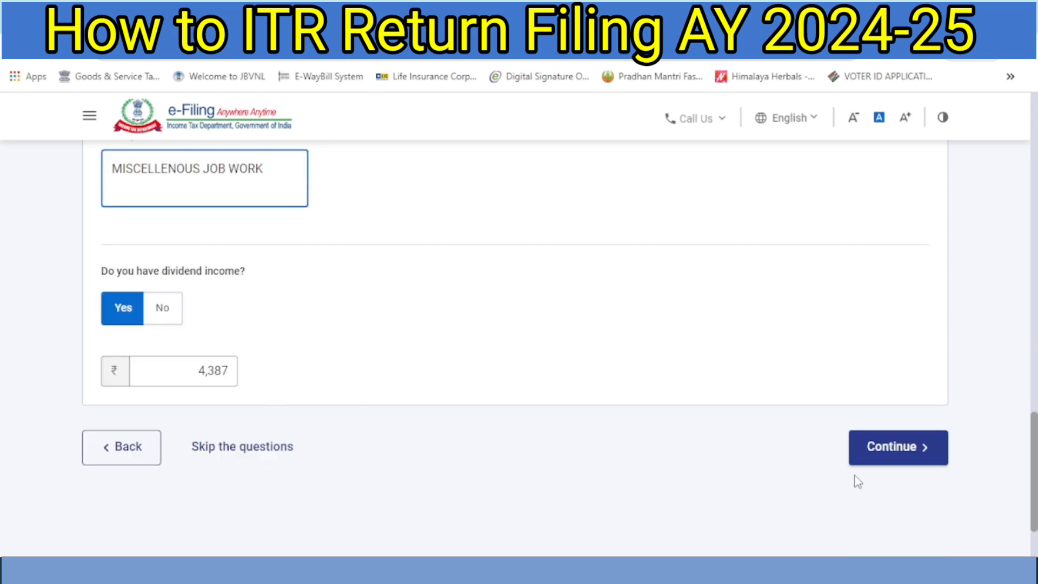
{"action": "left_click", "coordinate": [889, 448]}
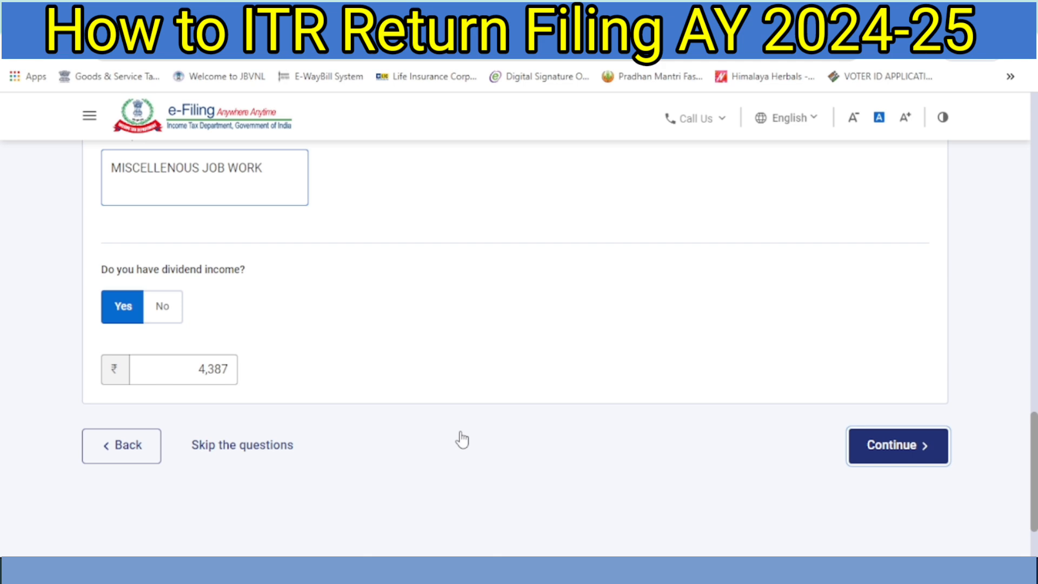
- Review the income source details, confirm the Gross Total Income section and return to the return summary
{"action": "scroll", "coordinate": [486, 421], "scroll_direction": "down", "scroll_amount": 4}
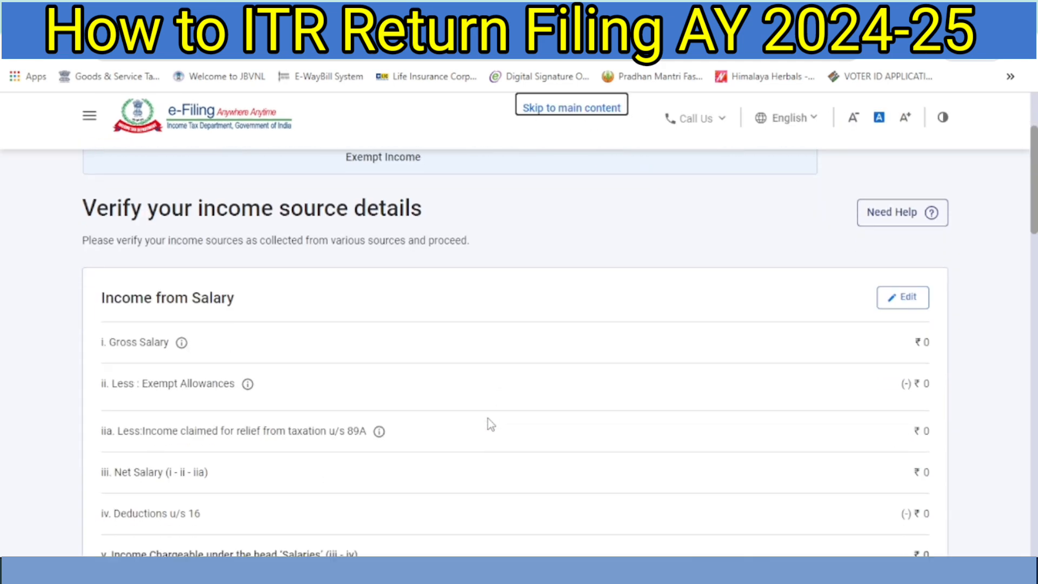
{"action": "scroll", "coordinate": [488, 415], "scroll_direction": "down", "scroll_amount": 14}
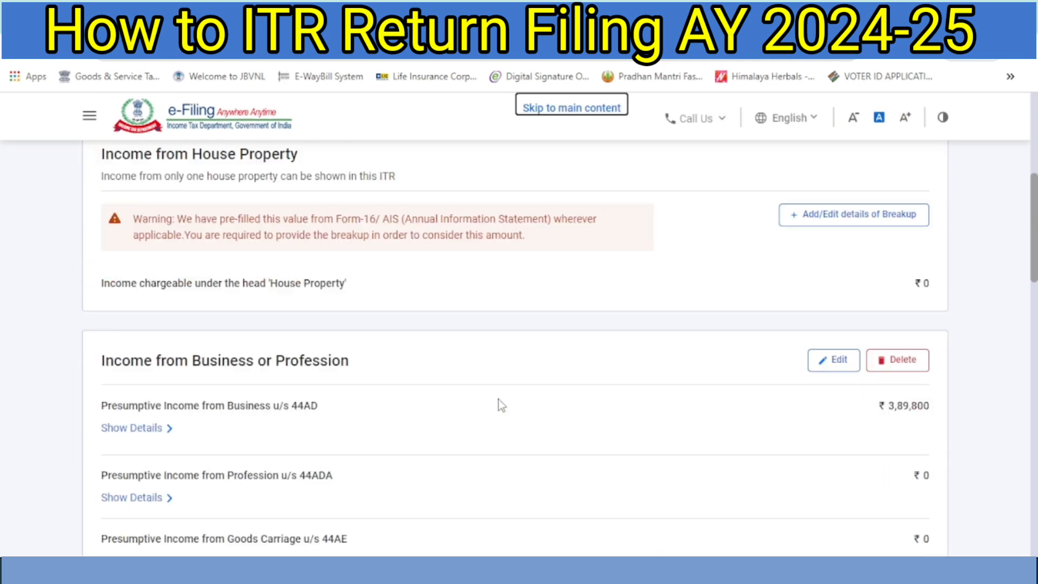
{"action": "scroll", "coordinate": [499, 403], "scroll_direction": "down", "scroll_amount": 8}
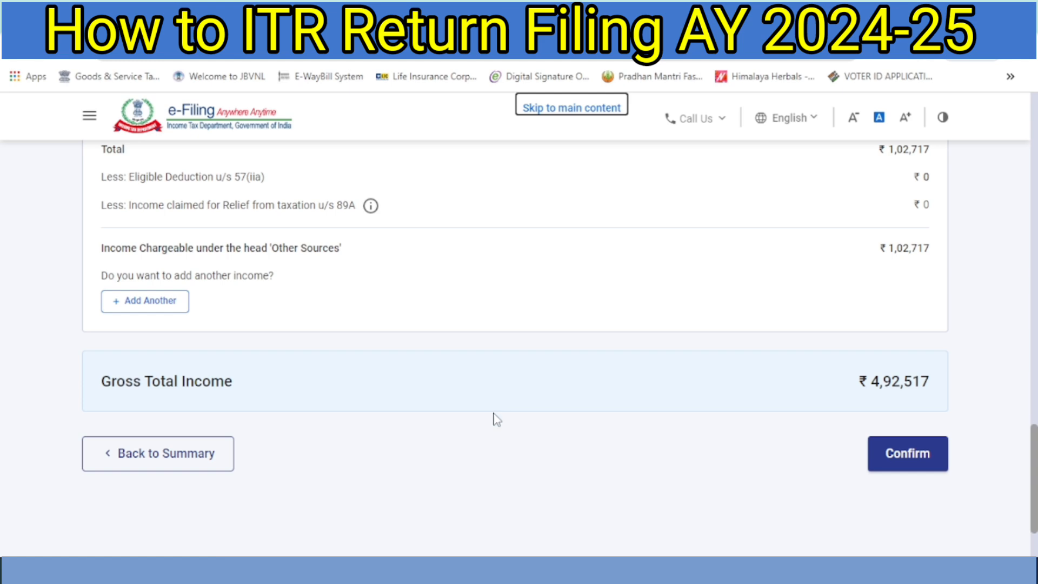
{"action": "left_click", "coordinate": [898, 460]}
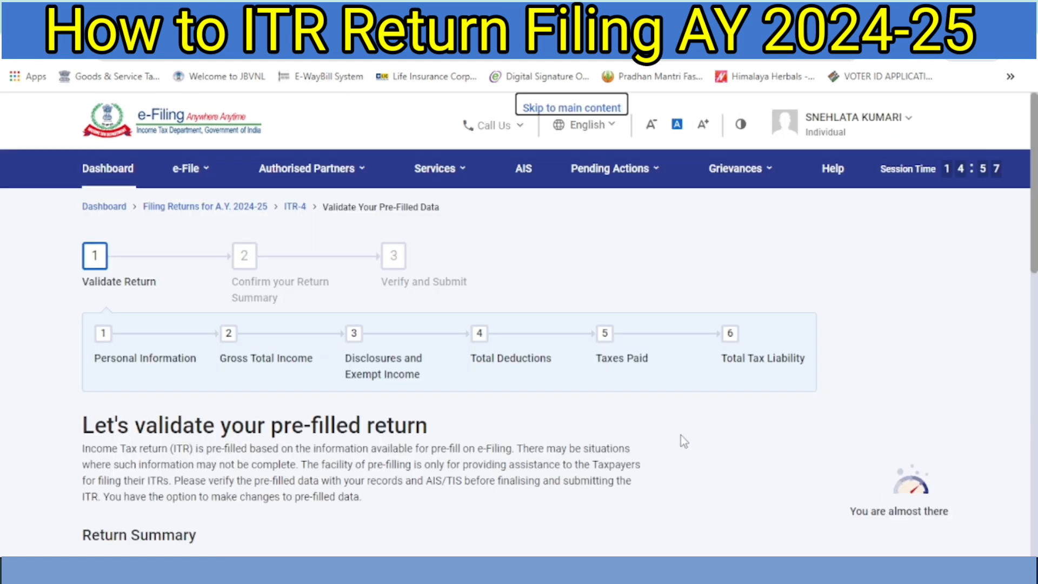
{"action": "scroll", "coordinate": [673, 432], "scroll_direction": "down", "scroll_amount": 5}
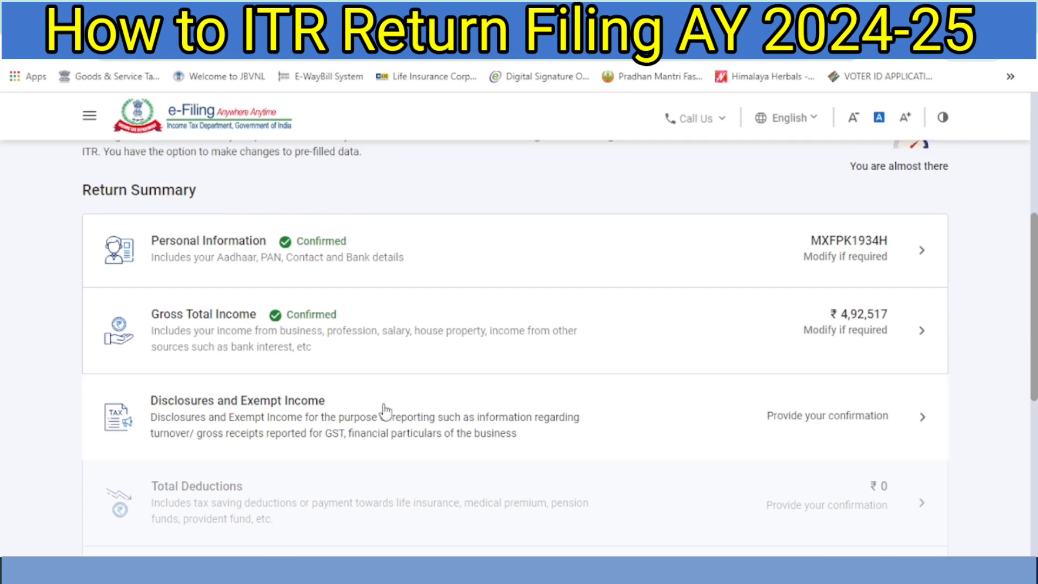
- Start adding the business's financial particulars under Disclosures and Exempt Income, entering 0 as sundry creditors
{"action": "left_click", "coordinate": [504, 410]}
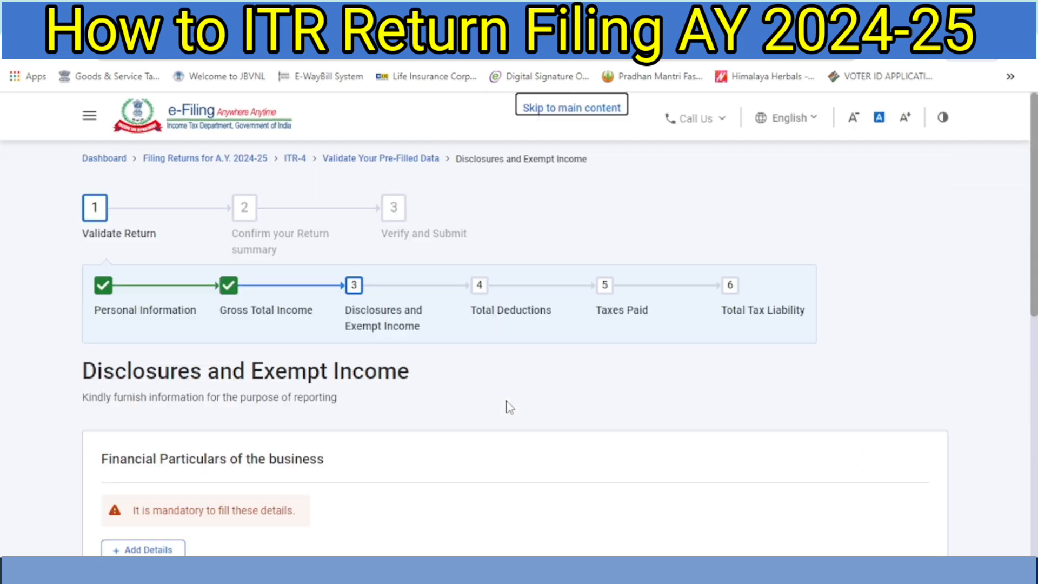
{"action": "scroll", "coordinate": [504, 405], "scroll_direction": "down", "scroll_amount": 4}
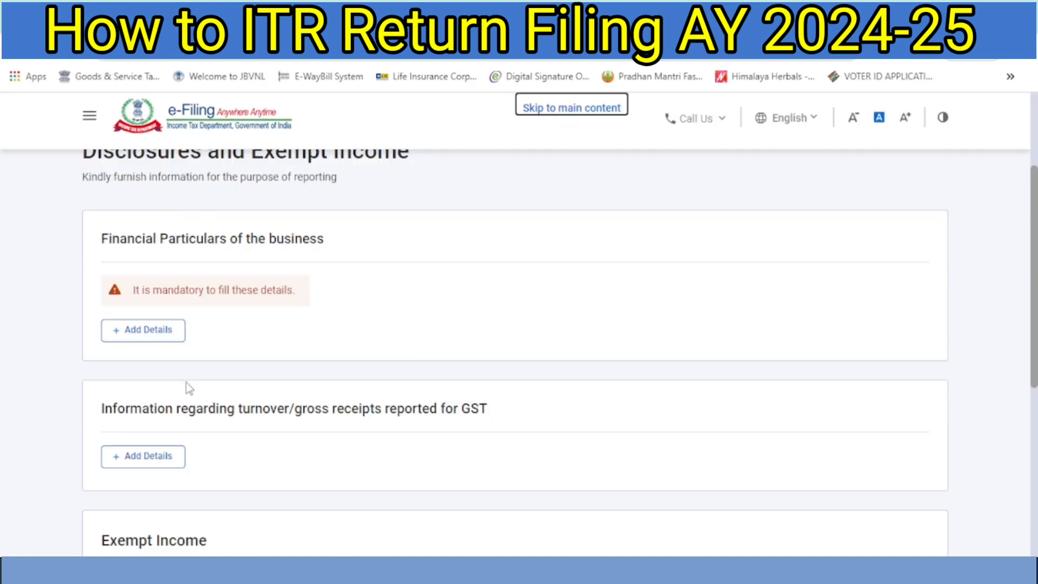
{"action": "left_click", "coordinate": [144, 337]}
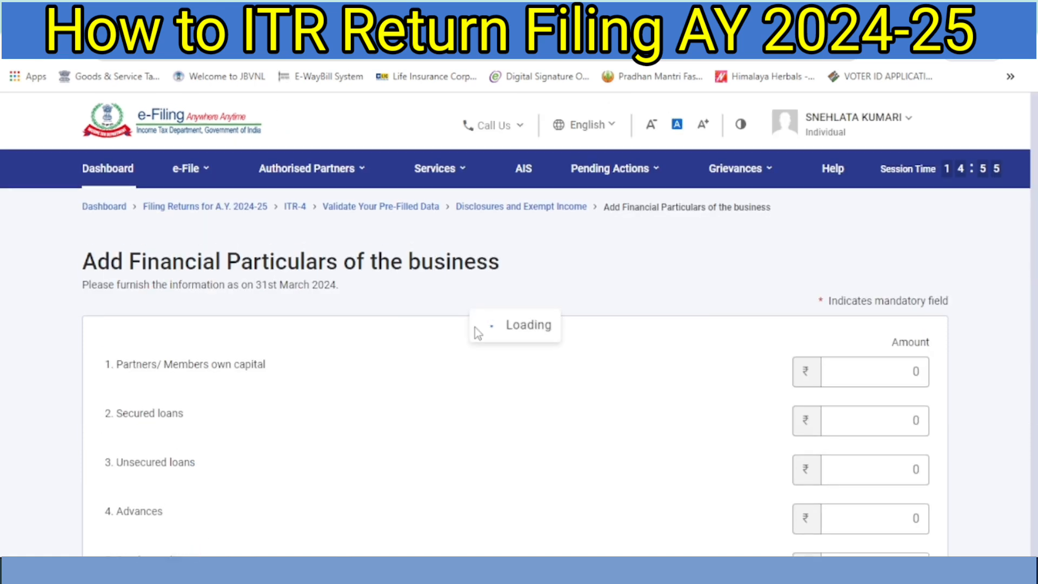
{"action": "scroll", "coordinate": [476, 332], "scroll_direction": "down", "scroll_amount": 3}
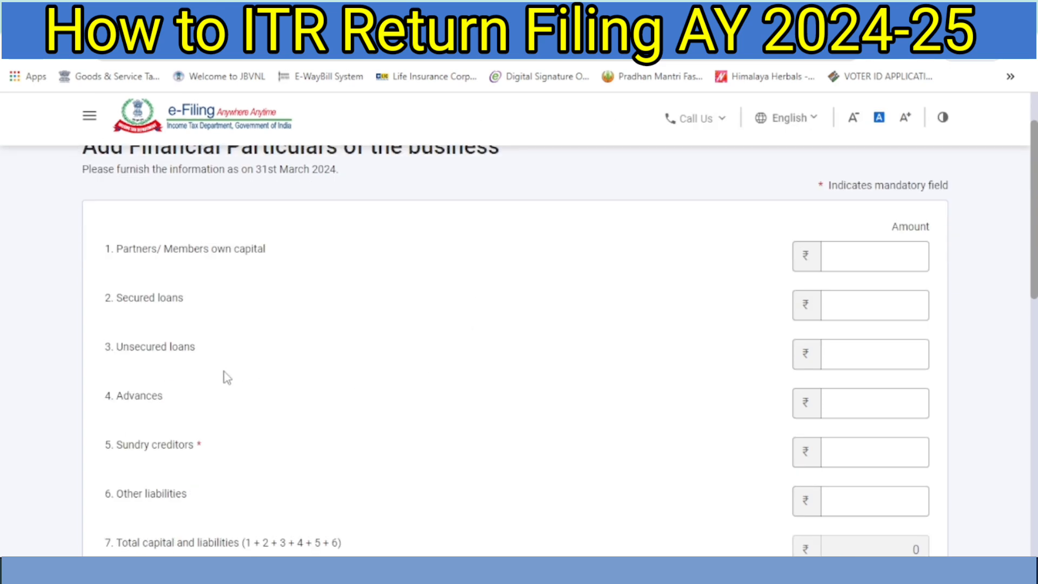
{"action": "left_click", "coordinate": [174, 444]}
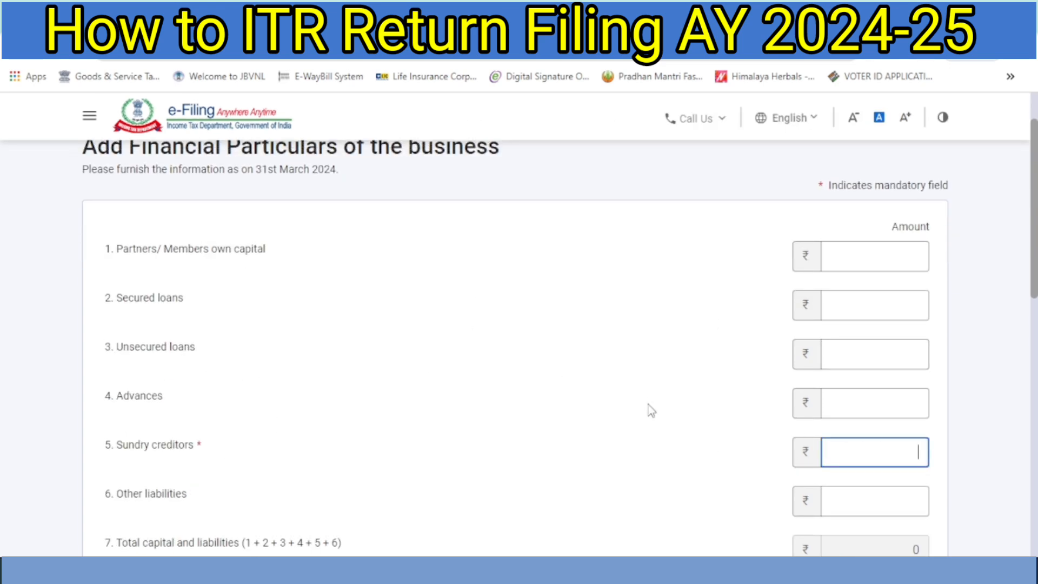
{"action": "key", "text": "Tab"}
- Enter 4,45,800 as inventories and 36,400 as sundry debtors in the business's financial particulars
{"action": "scroll", "coordinate": [429, 411], "scroll_direction": "down", "scroll_amount": 3}
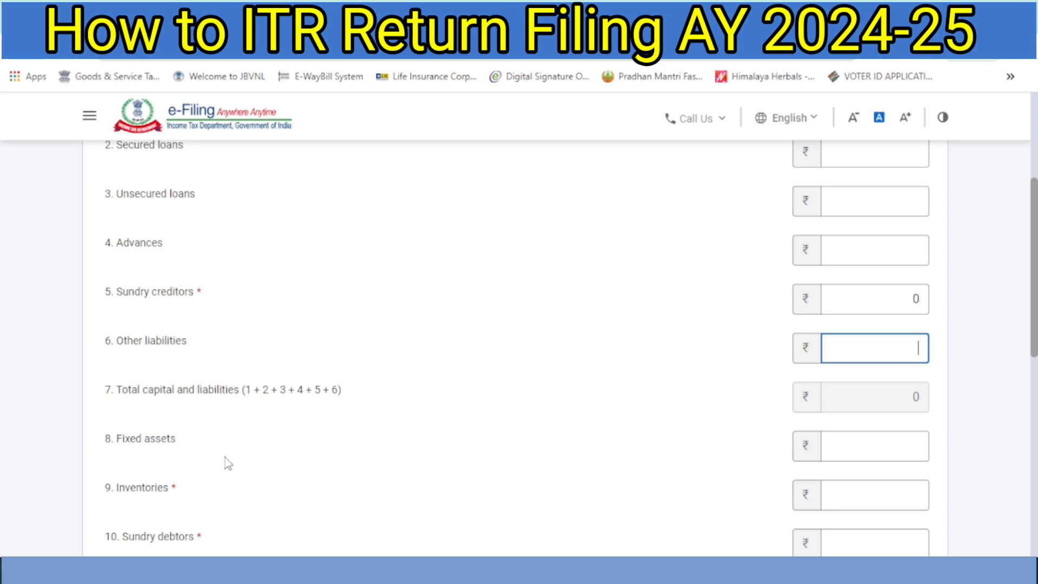
{"action": "left_click", "coordinate": [864, 489]}
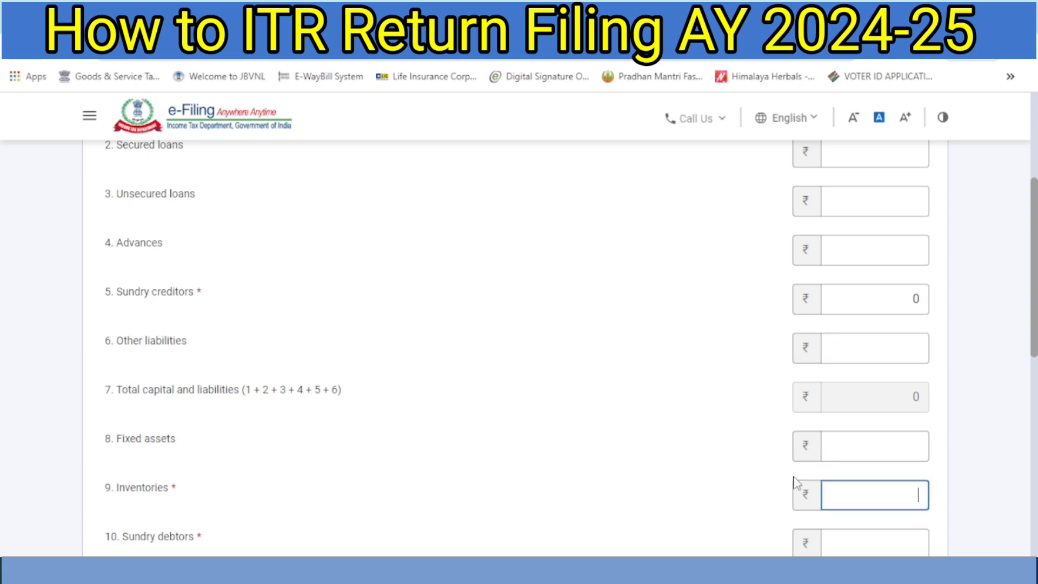
{"action": "type", "text": "445800"}
{"action": "key", "text": "Tab"}
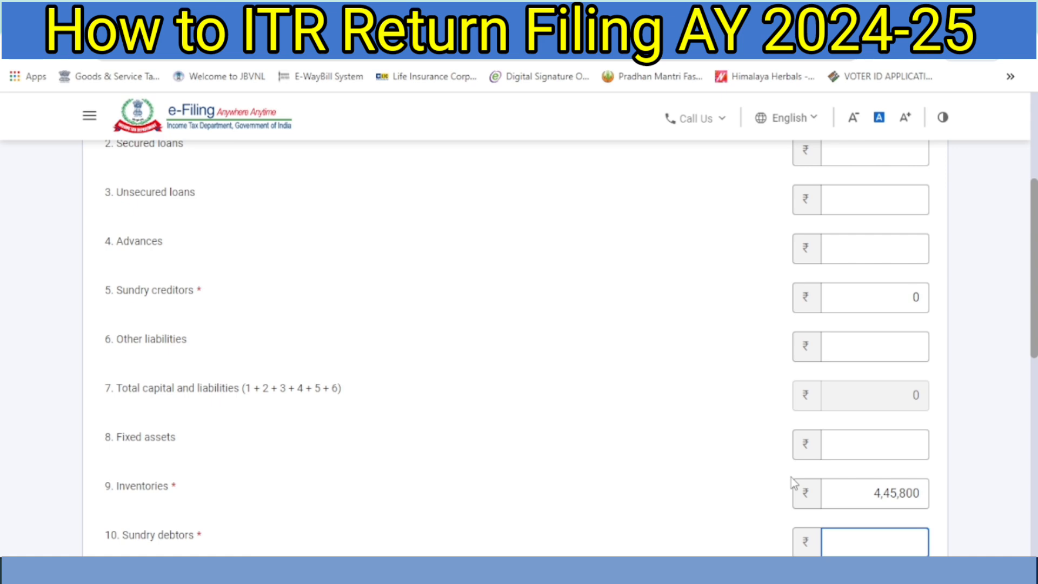
{"action": "type", "text": "36400"}
{"action": "key", "text": "Tab"}
- Enter 76,200 as cash-in-hand and 5,58,400 as partners/members own capital, and add the financial particulars to the return
{"action": "scroll", "coordinate": [836, 326], "scroll_direction": "up", "scroll_amount": 4}
{"action": "scroll", "coordinate": [836, 326], "scroll_direction": "down", "scroll_amount": 9}
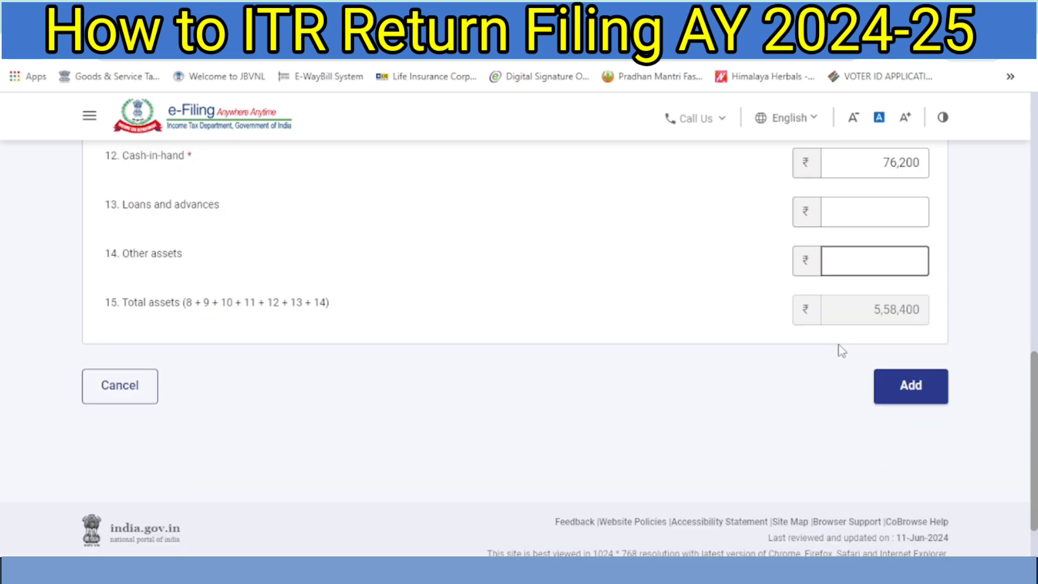
{"action": "left_click", "coordinate": [884, 358]}
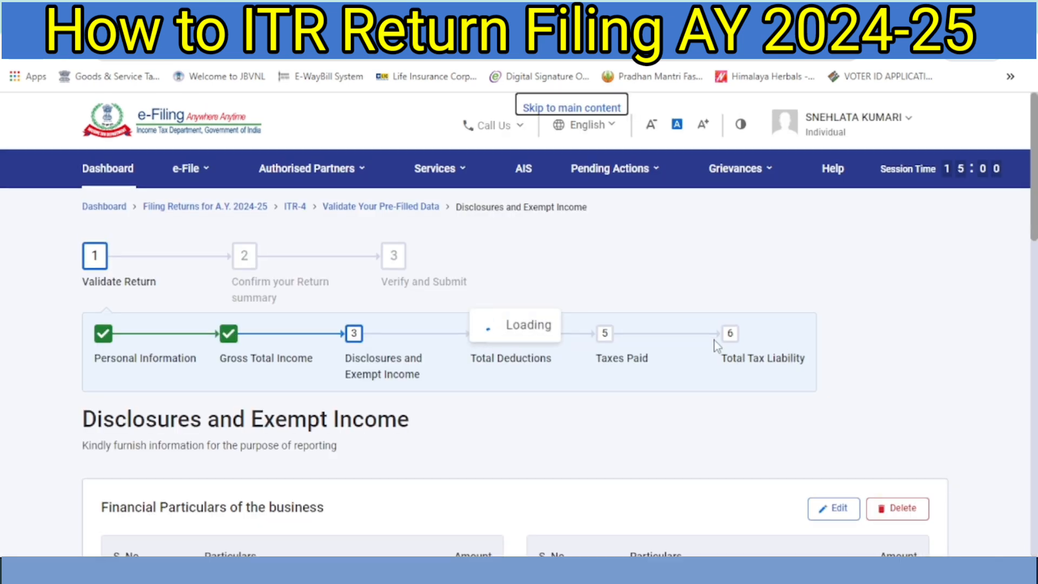
- Review the added financial particulars and confirm the Disclosures and Exempt Income section without adding GST turnover or exempt income
{"action": "scroll", "coordinate": [711, 351], "scroll_direction": "down", "scroll_amount": 5}
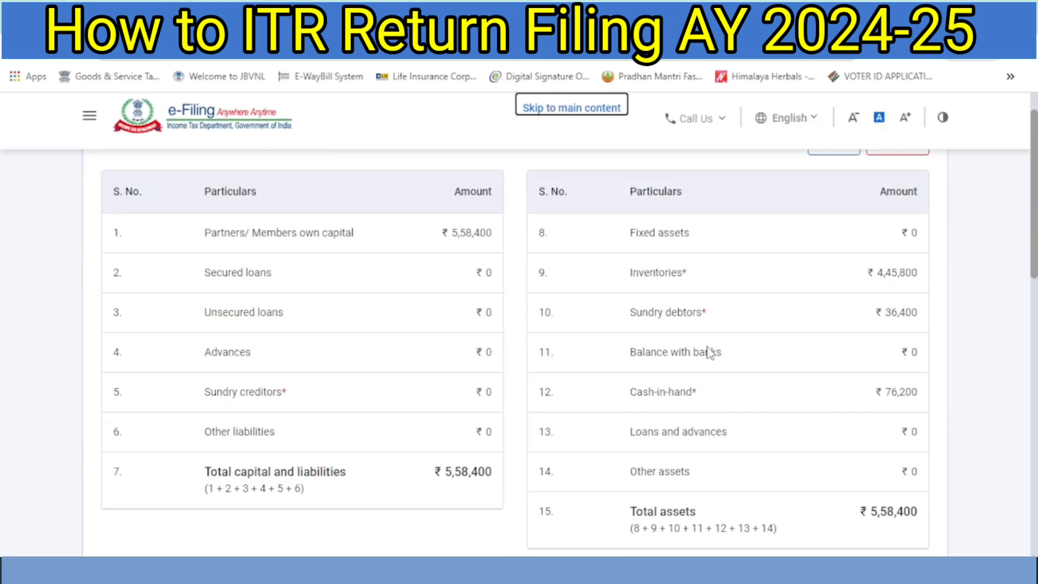
{"action": "scroll", "coordinate": [664, 366], "scroll_direction": "down", "scroll_amount": 6}
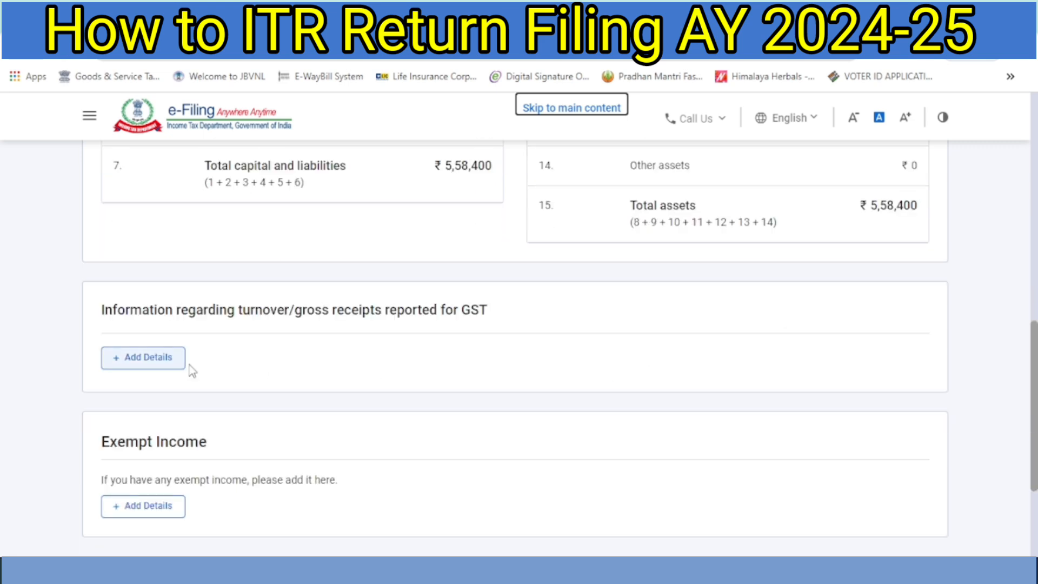
{"action": "scroll", "coordinate": [172, 465], "scroll_direction": "down", "scroll_amount": 2}
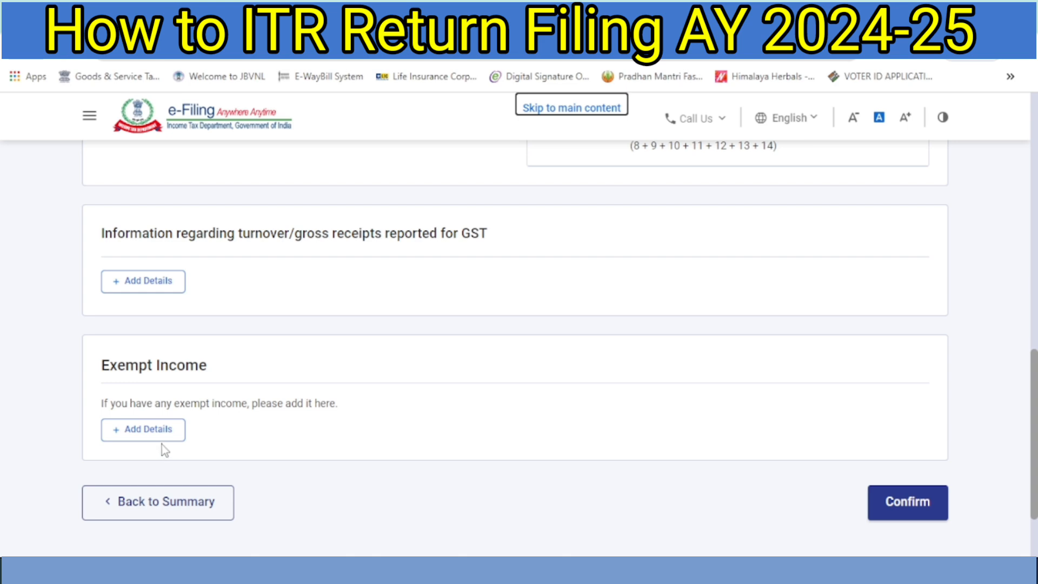
{"action": "left_click", "coordinate": [914, 502]}
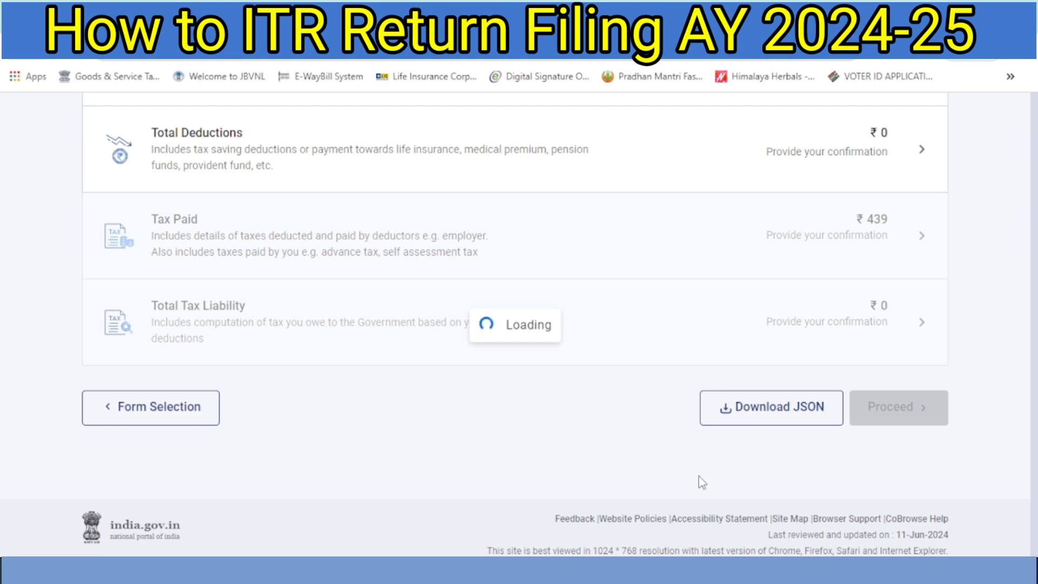
- Open the Total Deductions section, proceed past the section 80CCD(2) eligibility question and confirm the section without claiming any deductions
{"action": "scroll", "coordinate": [693, 477], "scroll_direction": "down", "scroll_amount": 8}
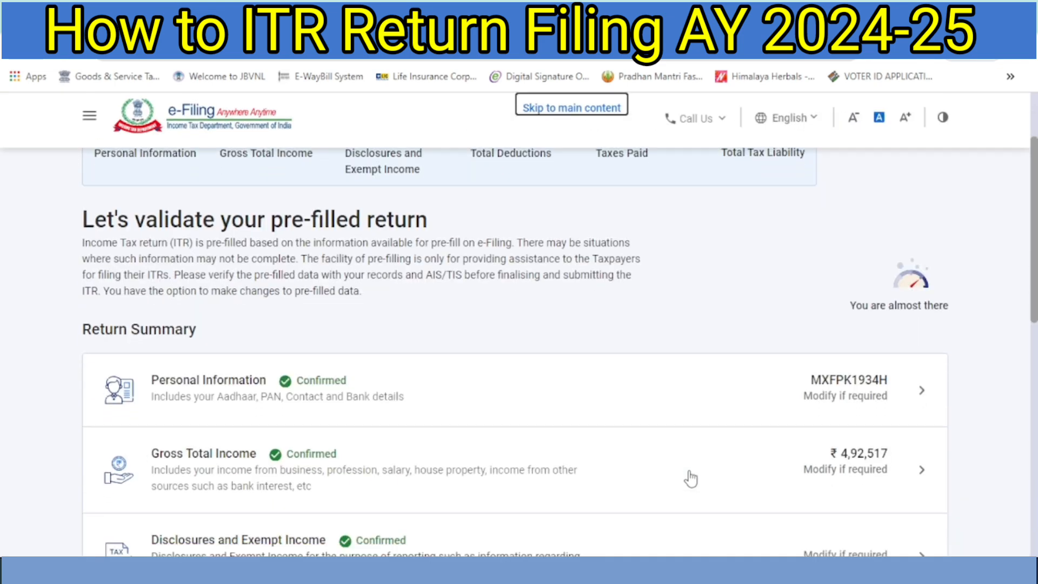
{"action": "left_click", "coordinate": [490, 347]}
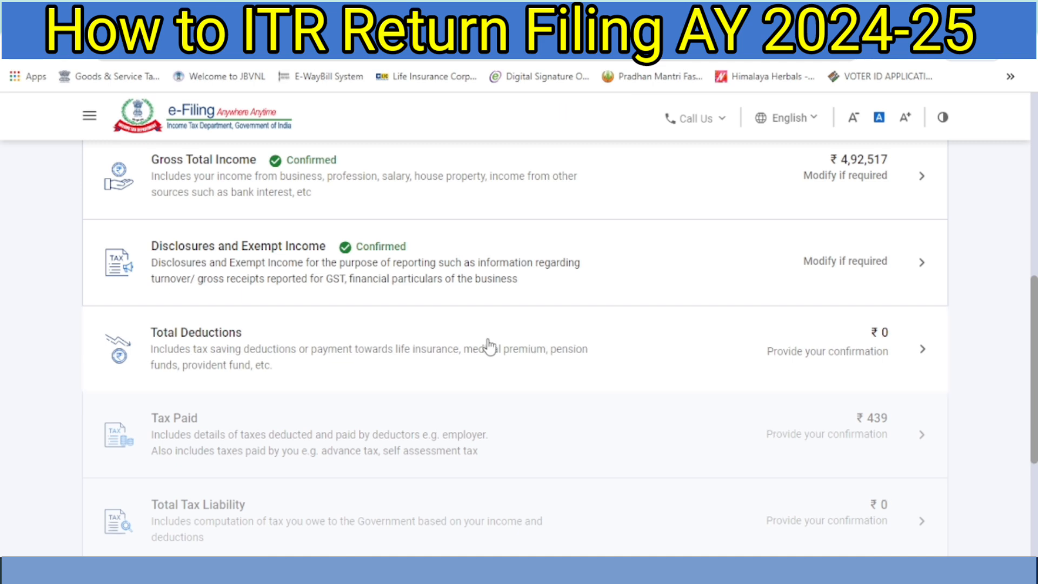
{"action": "left_click", "coordinate": [644, 356]}
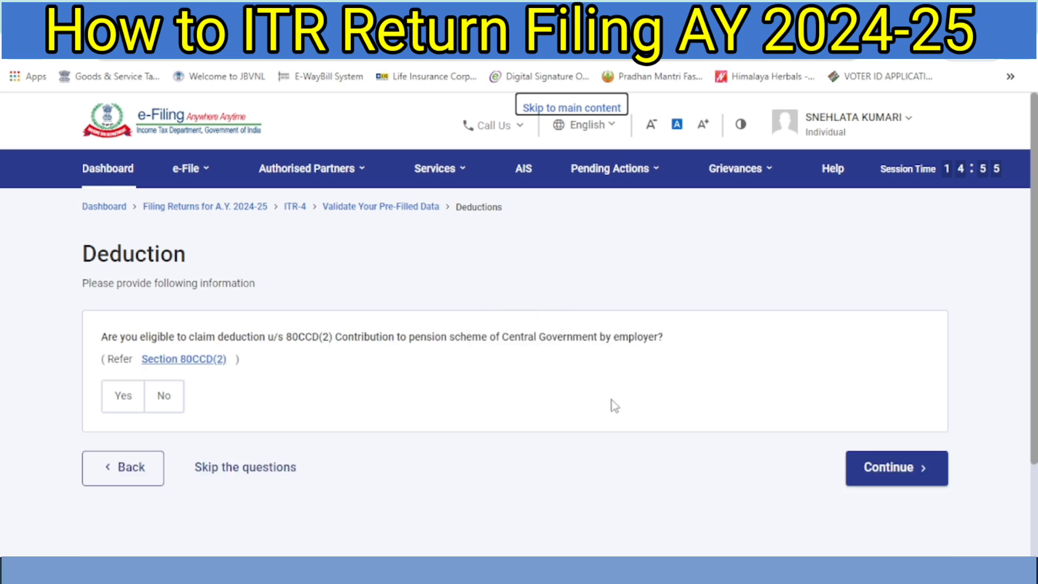
{"action": "left_click", "coordinate": [859, 468]}
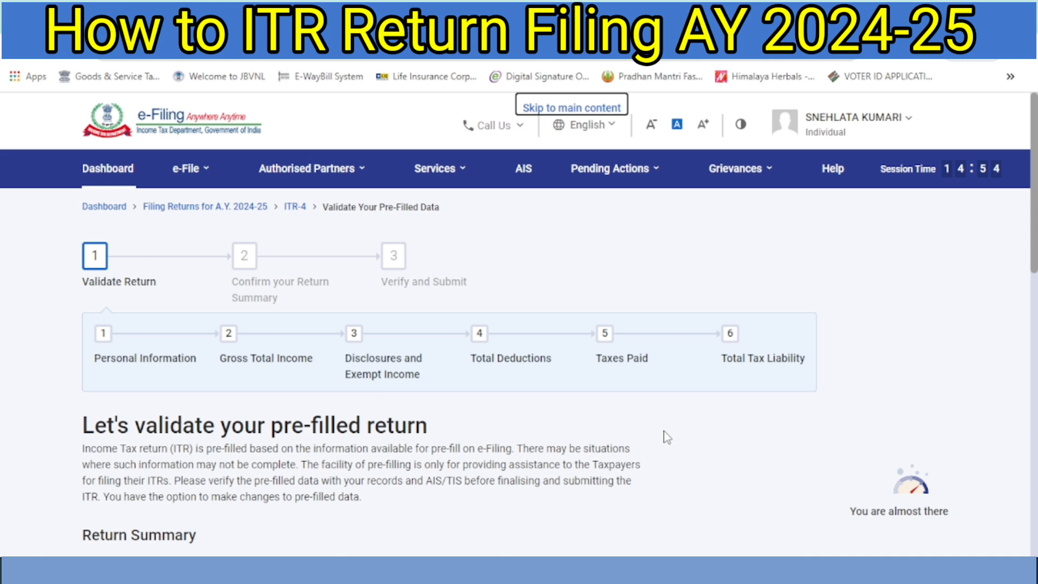
- Open the Tax Paid section and examine all columns of the TDS 2(i) details from income other than salary
{"action": "scroll", "coordinate": [630, 432], "scroll_direction": "down", "scroll_amount": 4}
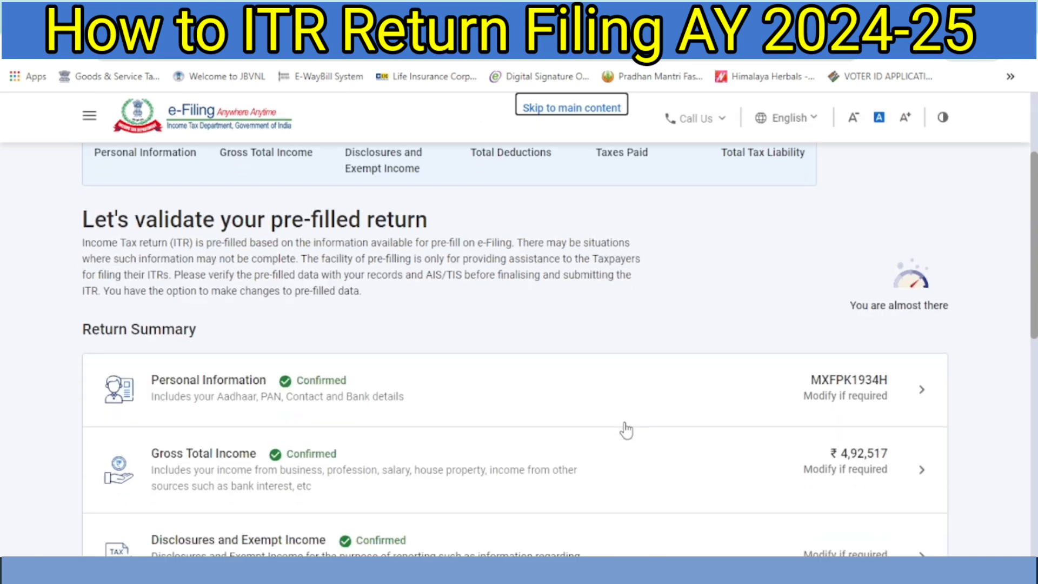
{"action": "scroll", "coordinate": [626, 430], "scroll_direction": "down", "scroll_amount": 5}
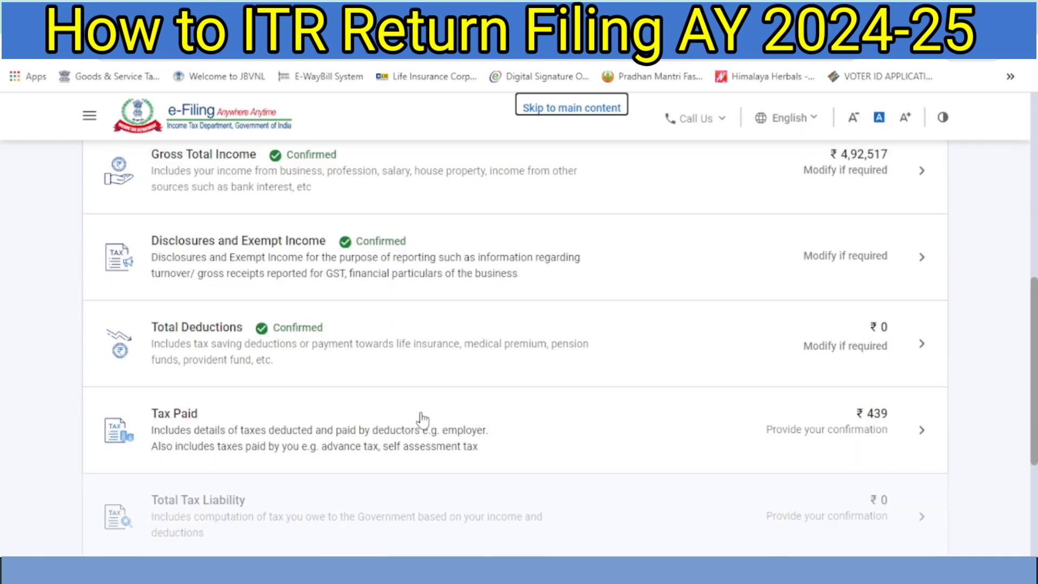
{"action": "left_click", "coordinate": [490, 425]}
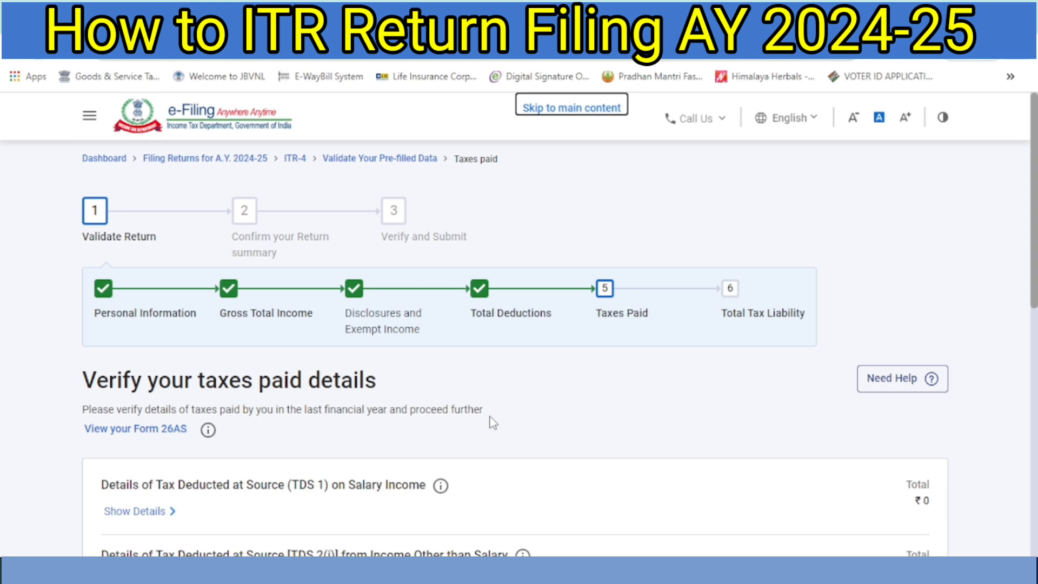
{"action": "scroll", "coordinate": [494, 423], "scroll_direction": "down", "scroll_amount": 5}
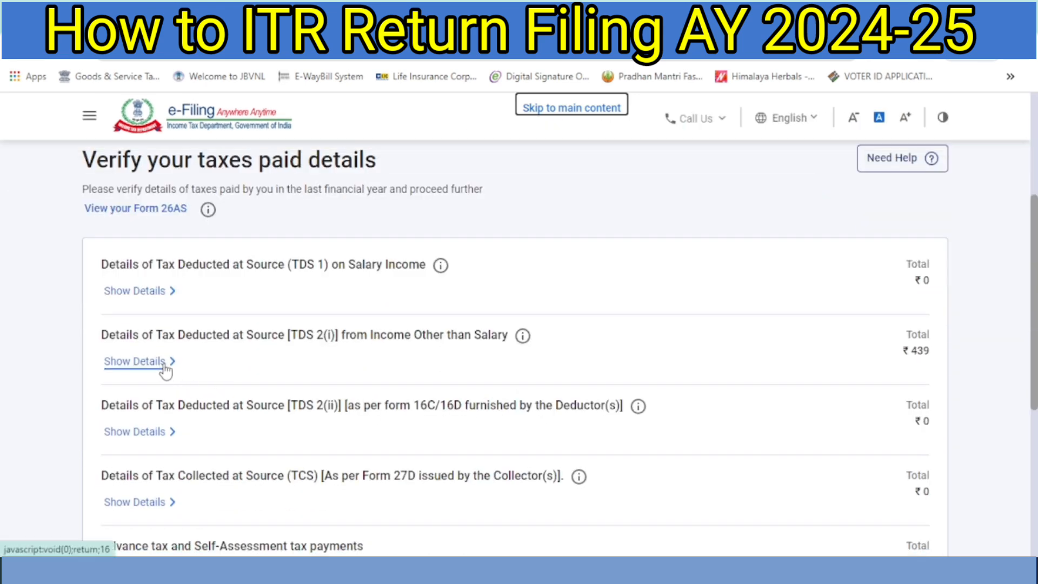
{"action": "left_click", "coordinate": [167, 368]}
{"action": "scroll", "coordinate": [328, 412], "scroll_direction": "down", "scroll_amount": 3}
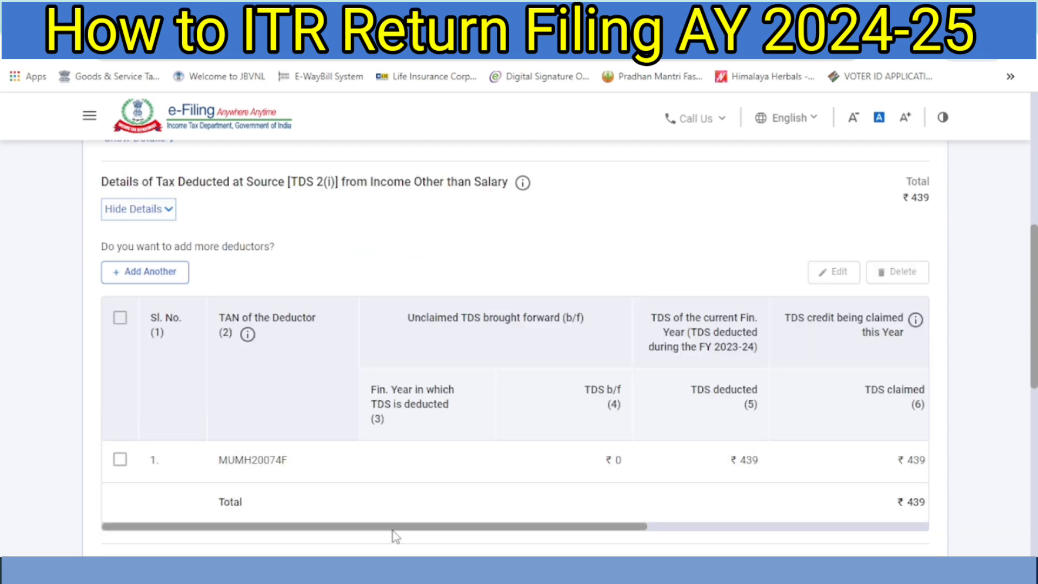
{"action": "left_click_drag", "start_coordinate": [391, 525], "coordinate": [723, 486]}
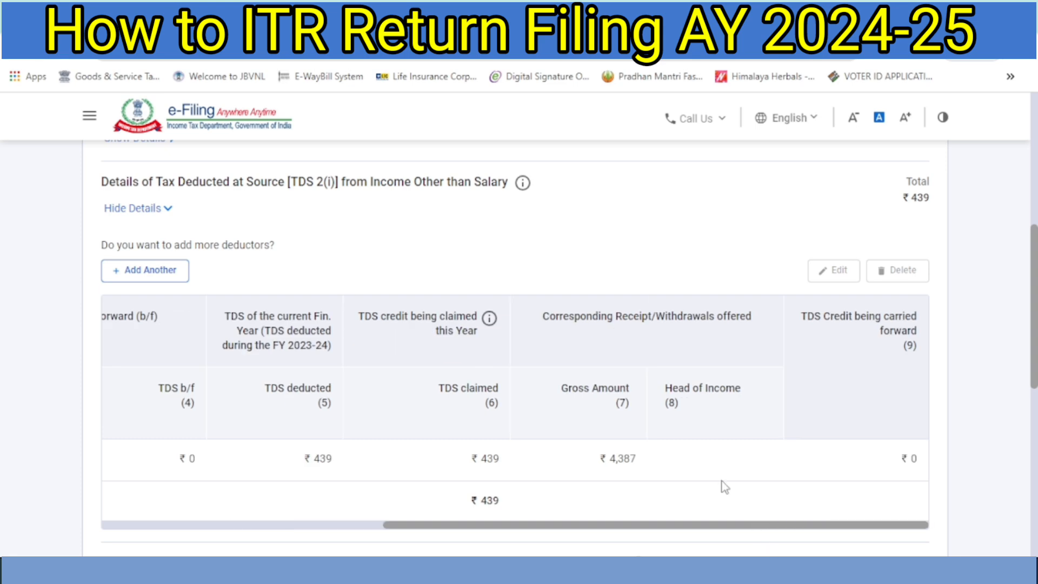
{"action": "left_click_drag", "start_coordinate": [718, 527], "coordinate": [359, 517]}
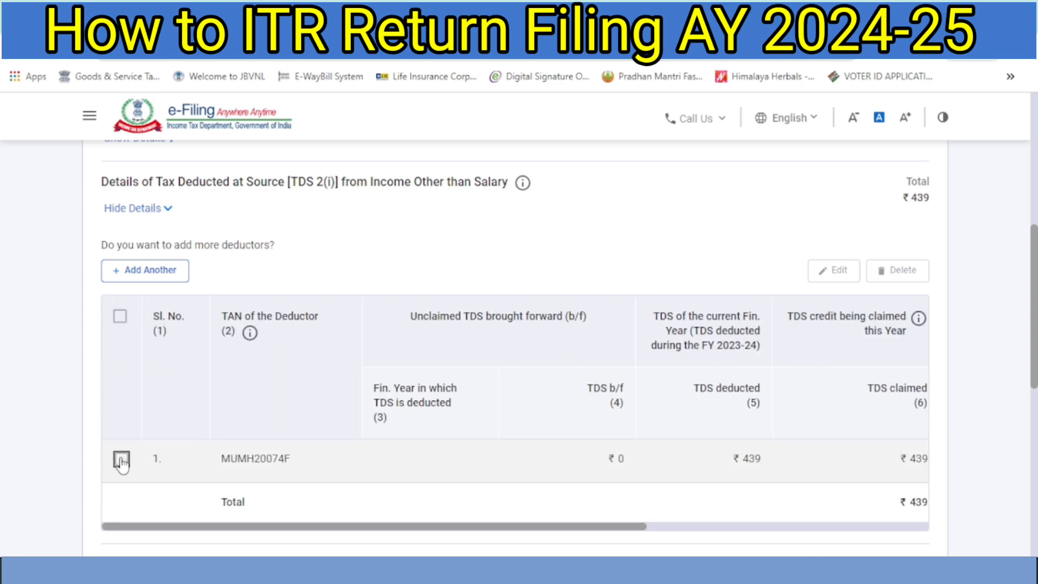
- Edit the deductor's TDS 2(i) entry, set its head of income to OS - Income from Other Source, and save it
{"action": "left_click", "coordinate": [121, 460]}
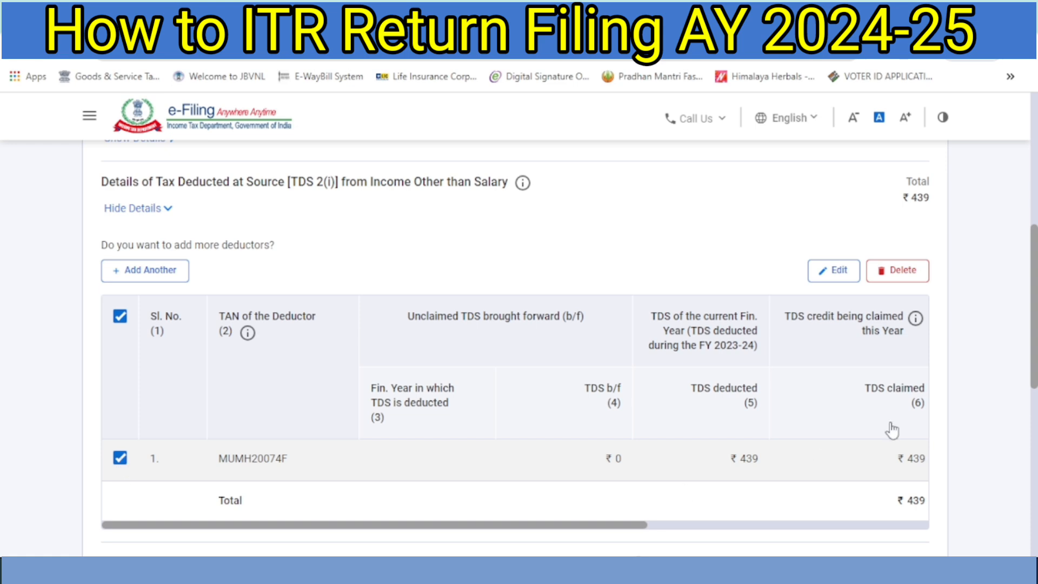
{"action": "left_click", "coordinate": [847, 274]}
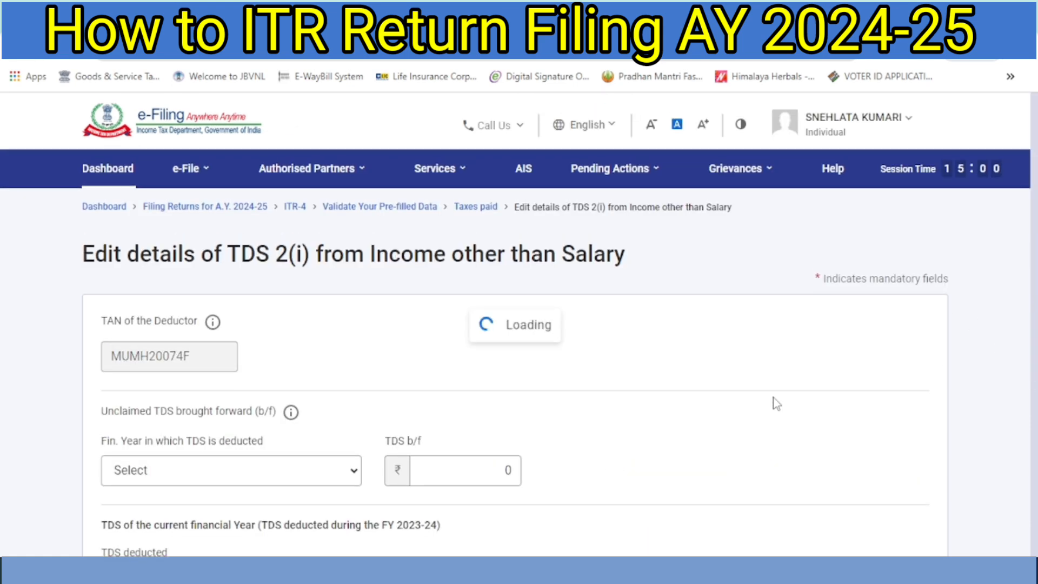
{"action": "scroll", "coordinate": [634, 407], "scroll_direction": "down", "scroll_amount": 5}
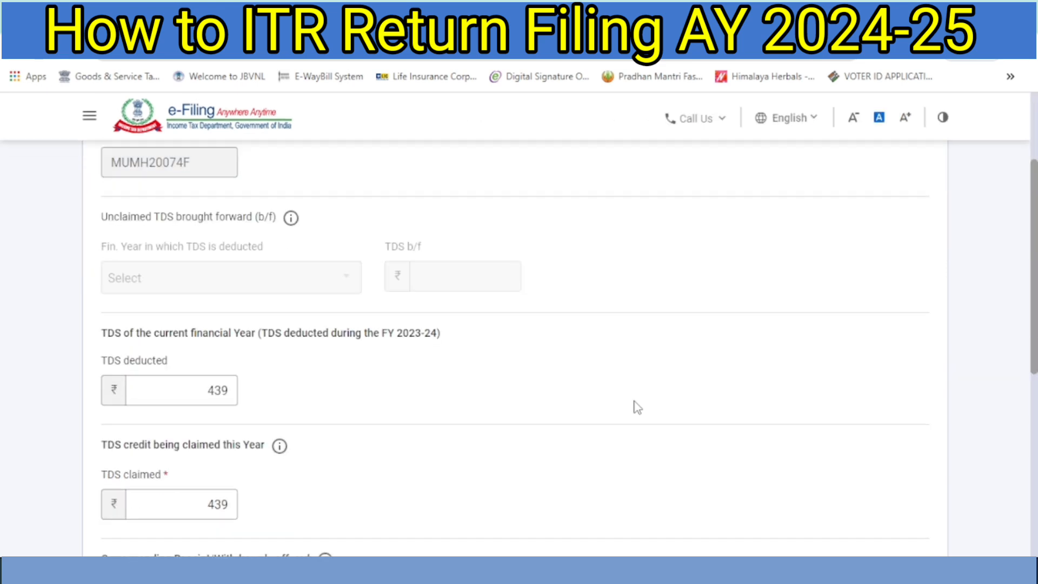
{"action": "scroll", "coordinate": [635, 400], "scroll_direction": "down", "scroll_amount": 3}
{"action": "left_click", "coordinate": [497, 404]}
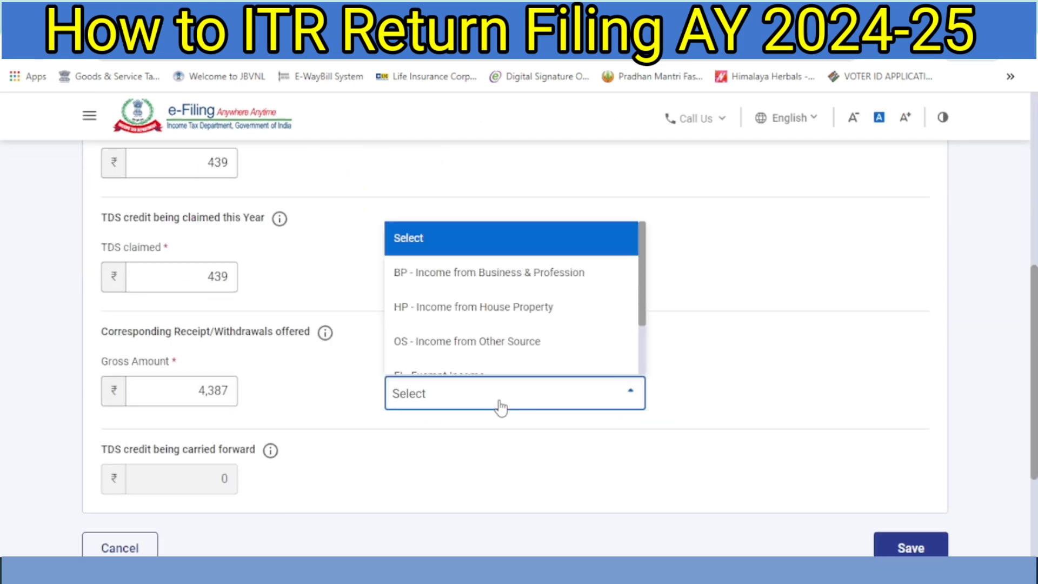
{"action": "scroll", "coordinate": [524, 350], "scroll_direction": "down", "scroll_amount": 2}
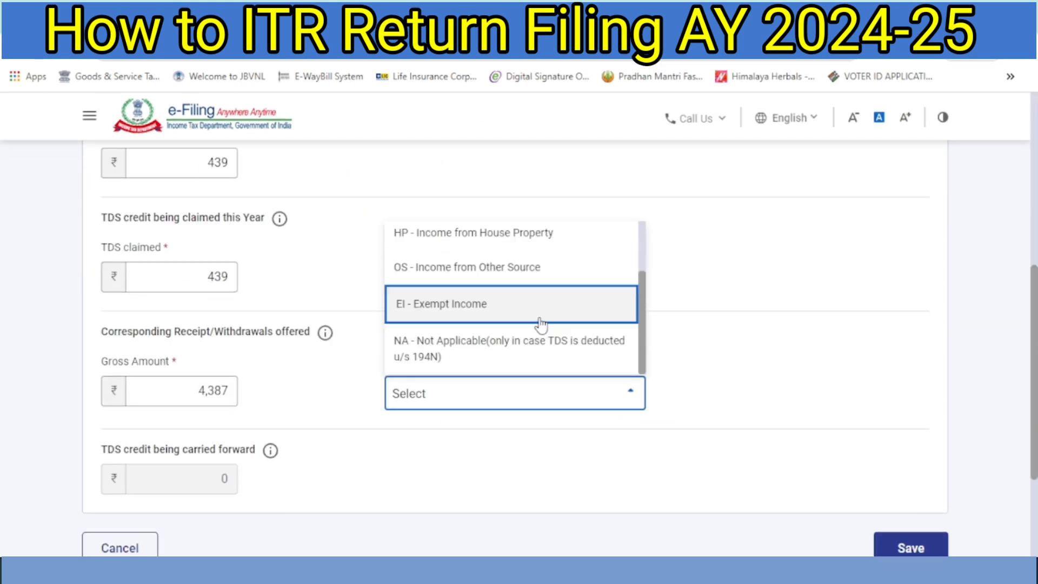
{"action": "scroll", "coordinate": [538, 327], "scroll_direction": "up", "scroll_amount": 2}
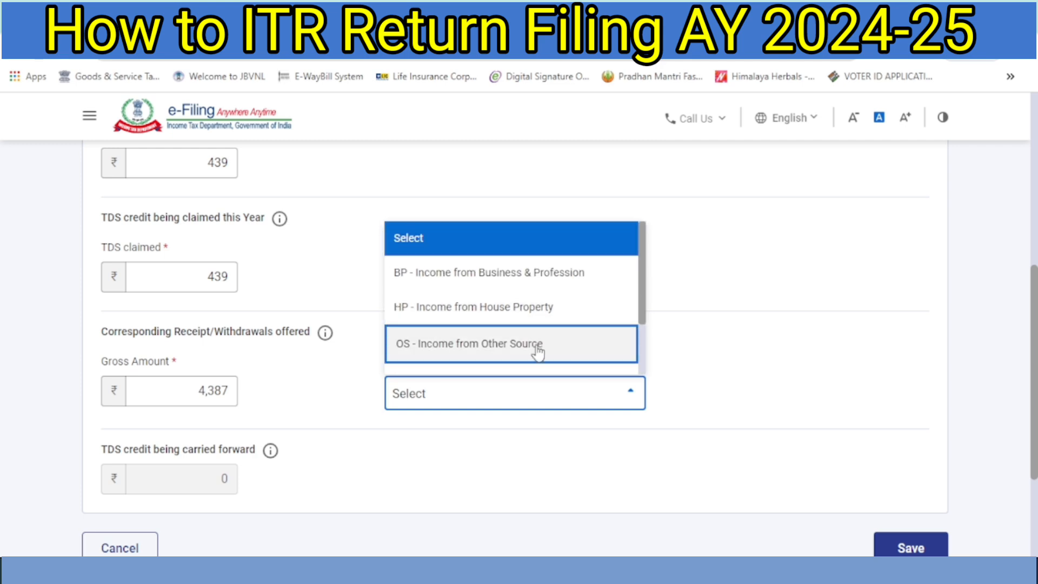
{"action": "scroll", "coordinate": [538, 353], "scroll_direction": "down", "scroll_amount": 4}
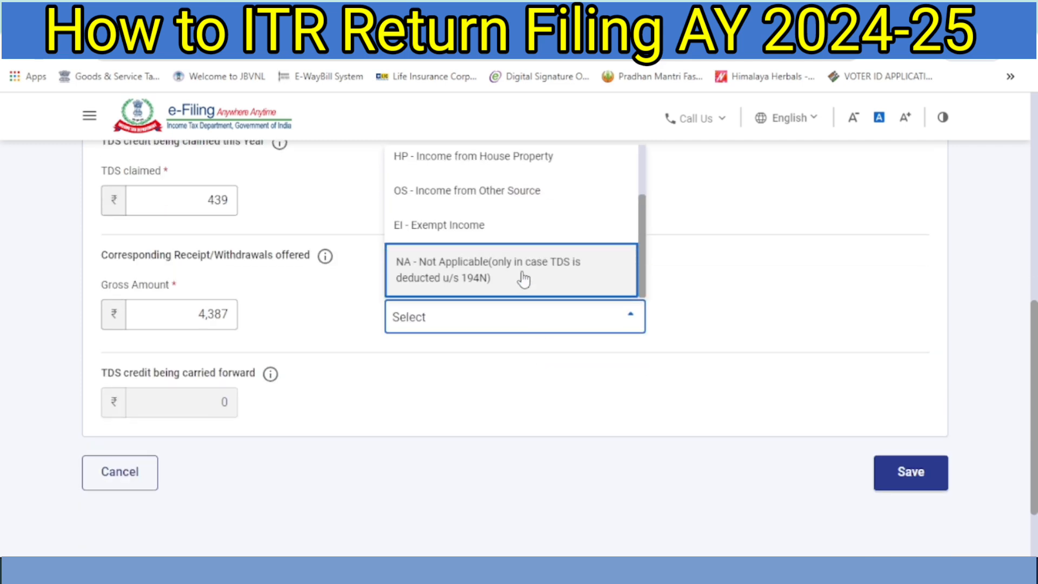
{"action": "scroll", "coordinate": [524, 278], "scroll_direction": "up", "scroll_amount": 3}
{"action": "left_click", "coordinate": [527, 273]}
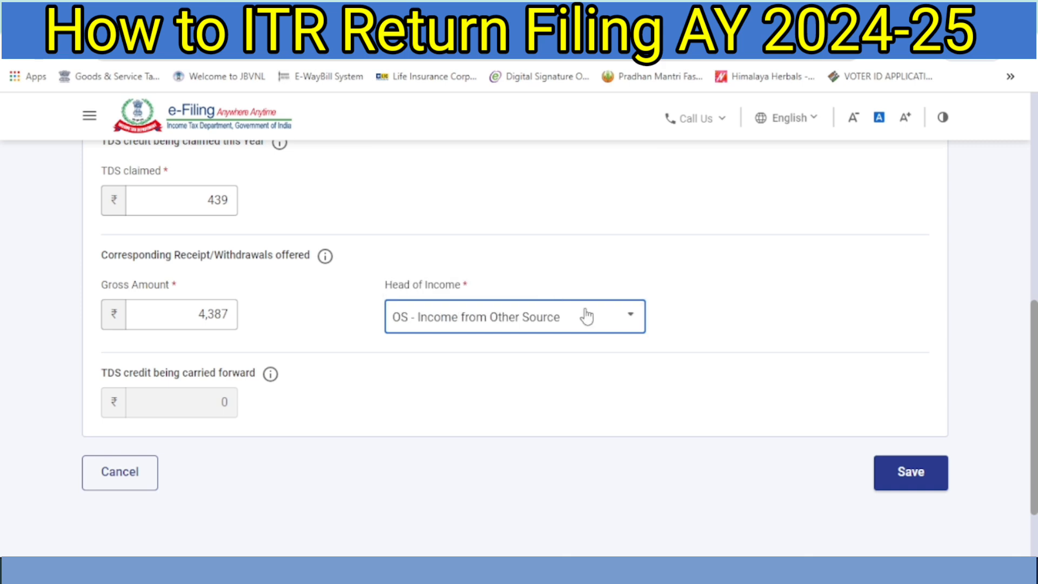
{"action": "left_click", "coordinate": [911, 474]}
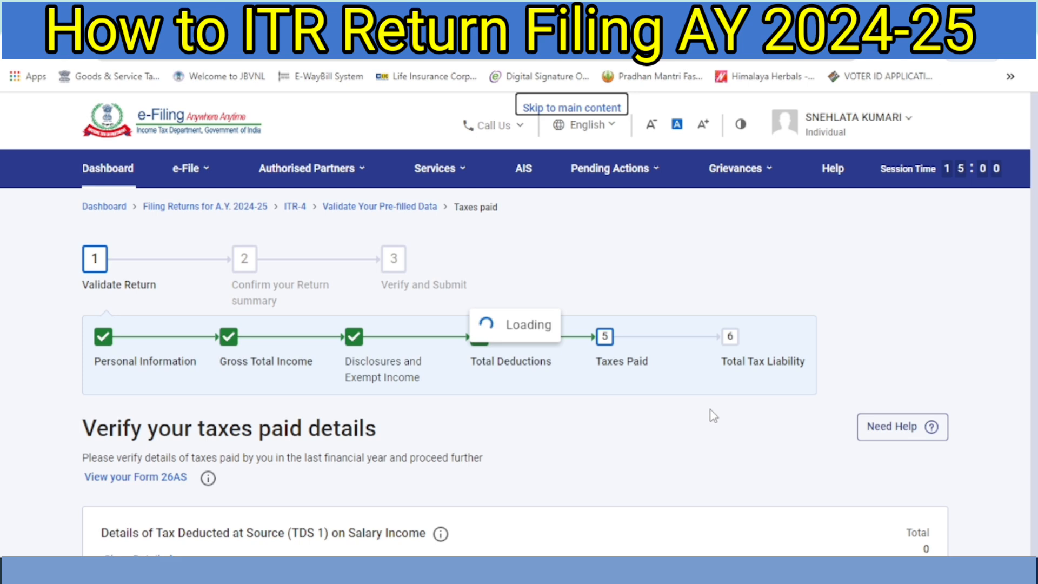
{"action": "scroll", "coordinate": [713, 416], "scroll_direction": "down", "scroll_amount": 5}
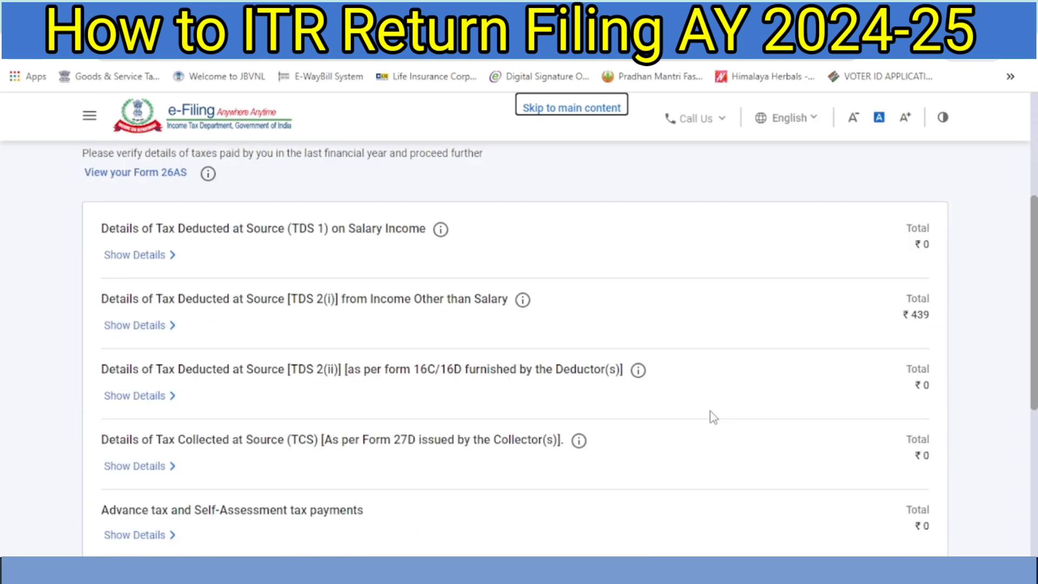
- Confirm the Tax Paid section and dismiss the WhatsApp notification covering the return summary
{"action": "scroll", "coordinate": [713, 414], "scroll_direction": "down", "scroll_amount": 3}
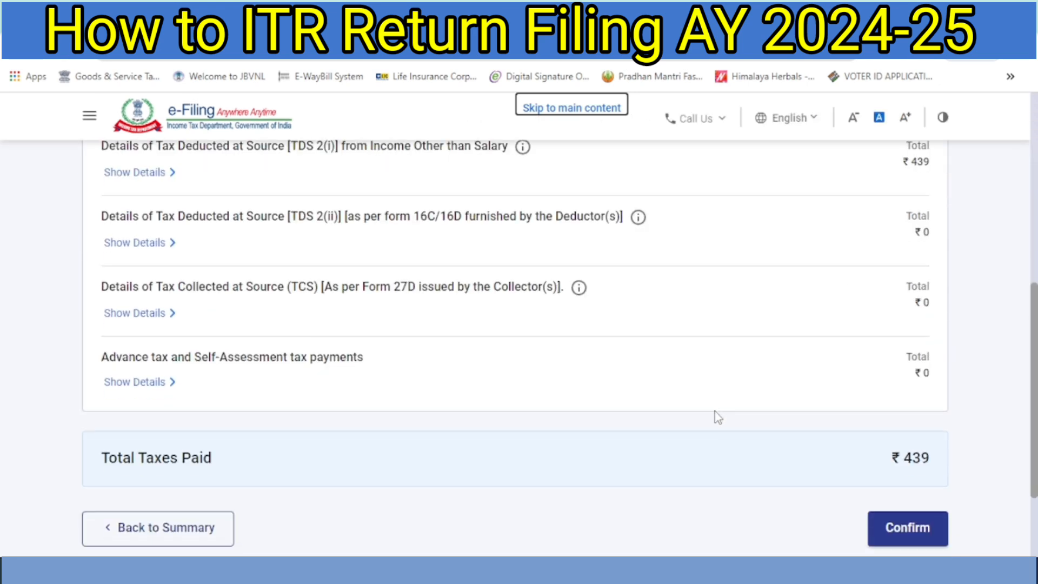
{"action": "left_click", "coordinate": [884, 530]}
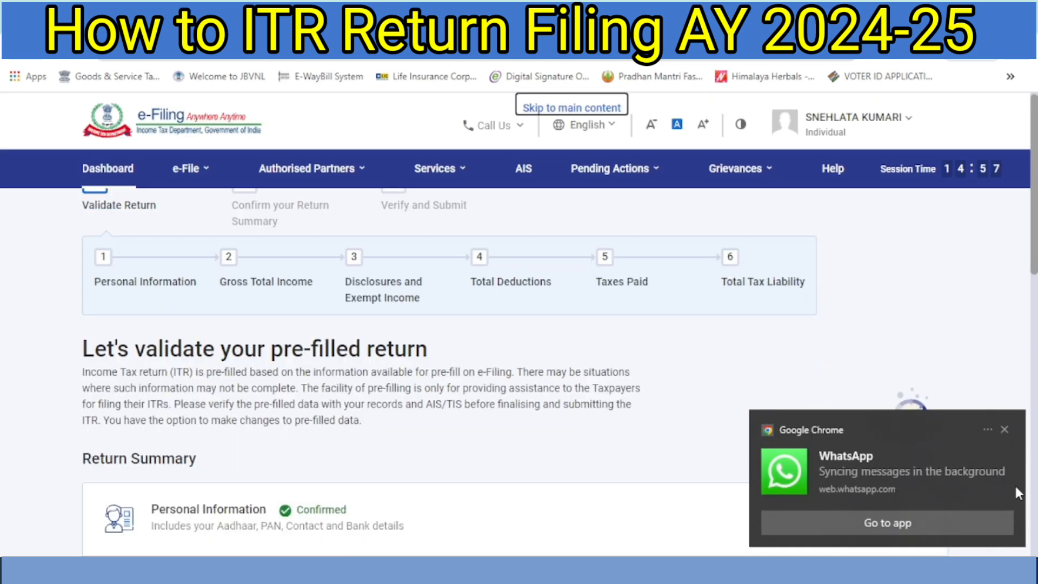
{"action": "left_click", "coordinate": [1004, 431]}
- Review the income and tax computation in the Total Tax Liability section, confirm it, and proceed with the fully validated return
{"action": "scroll", "coordinate": [686, 447], "scroll_direction": "down", "scroll_amount": 6}
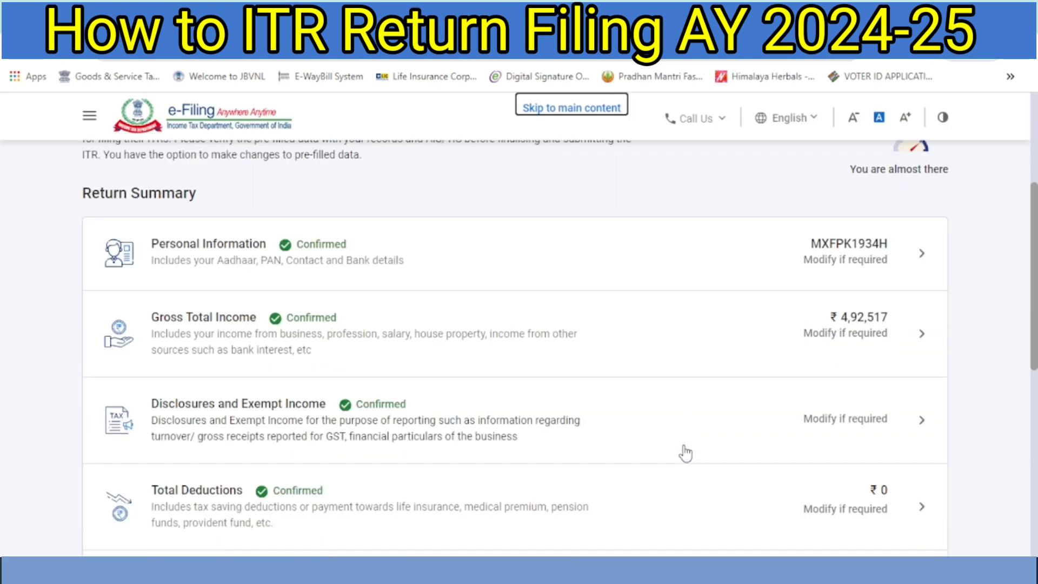
{"action": "scroll", "coordinate": [686, 453], "scroll_direction": "down", "scroll_amount": 3}
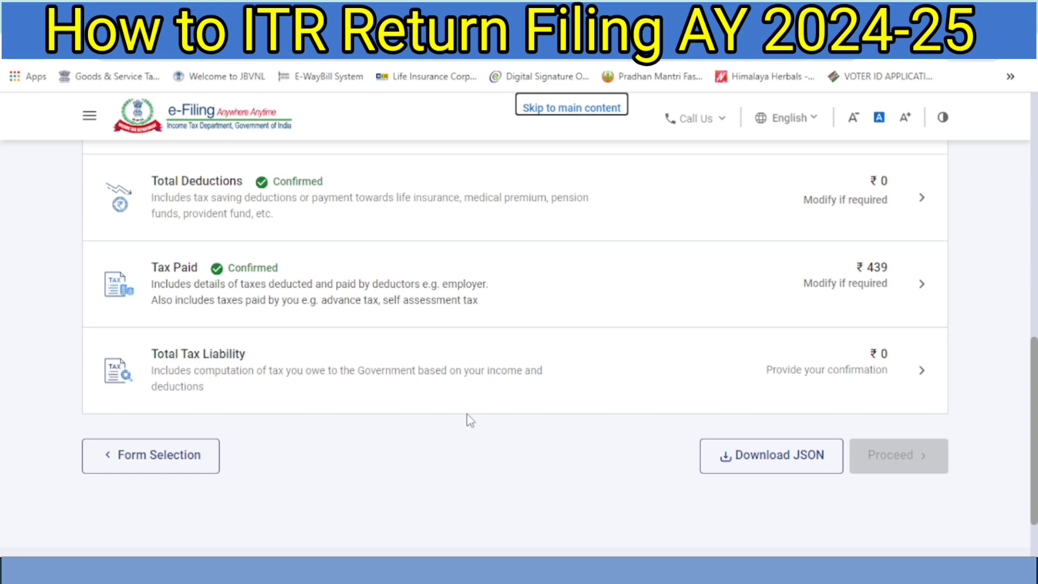
{"action": "left_click", "coordinate": [617, 386]}
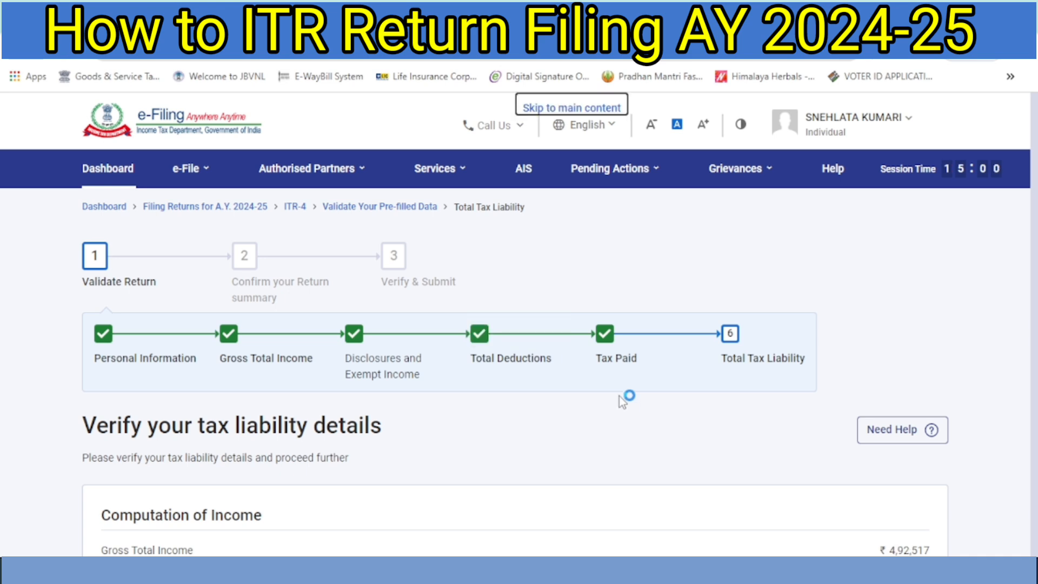
{"action": "scroll", "coordinate": [630, 431], "scroll_direction": "down", "scroll_amount": 5}
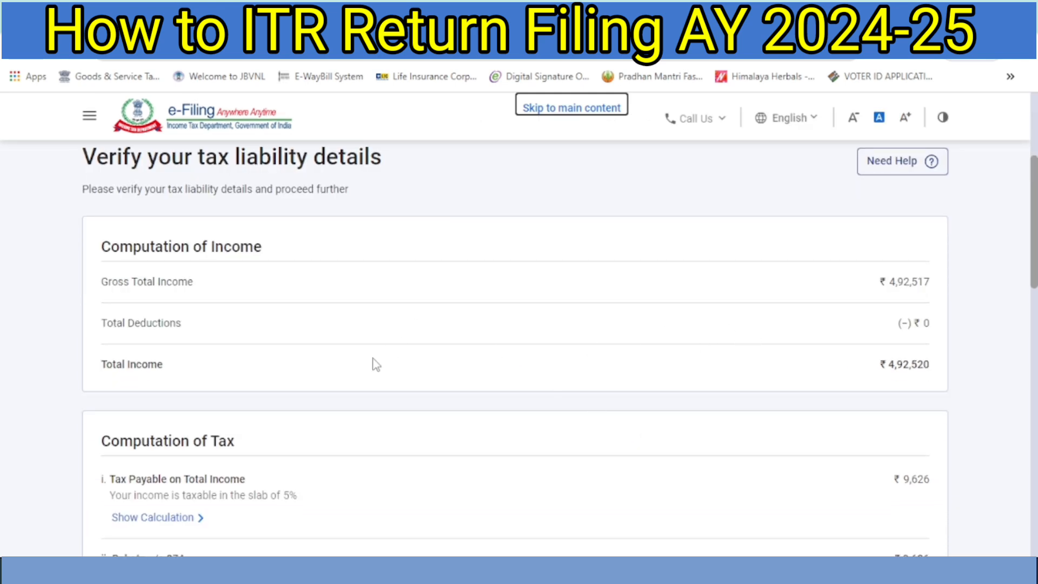
{"action": "scroll", "coordinate": [894, 368], "scroll_direction": "down", "scroll_amount": 3}
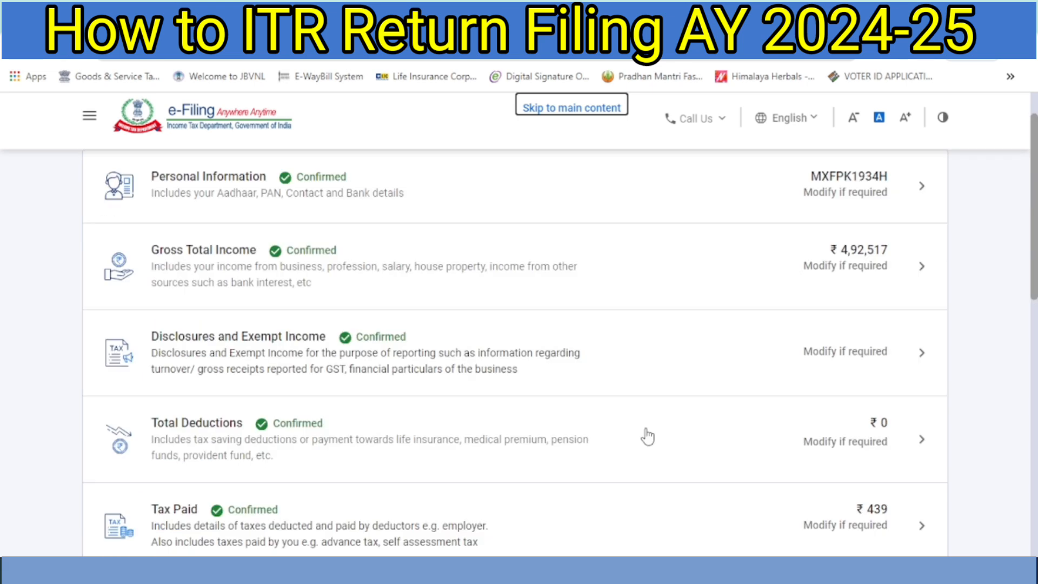
{"action": "scroll", "coordinate": [646, 436], "scroll_direction": "down", "scroll_amount": 4}
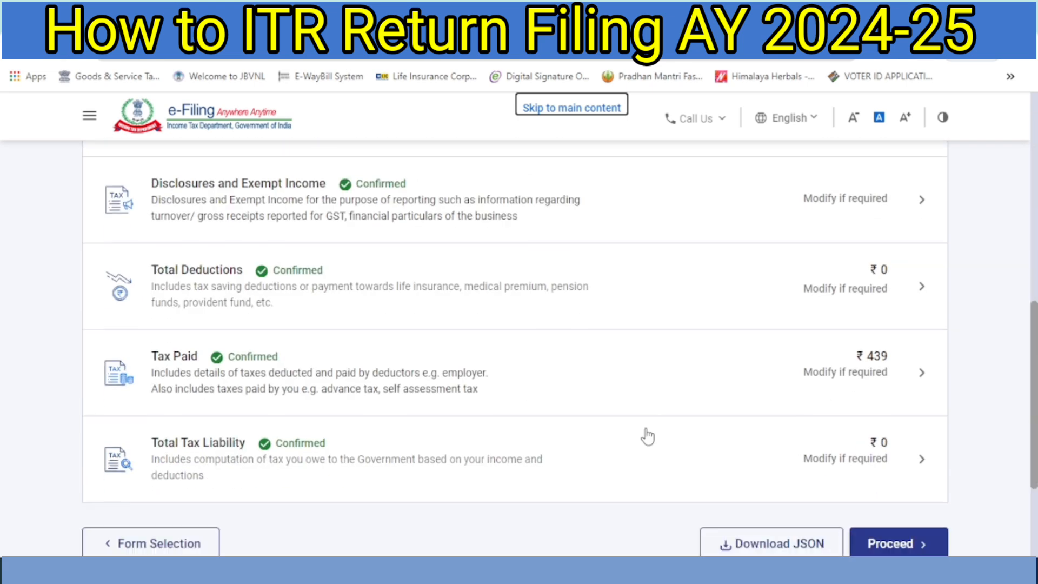
{"action": "left_click", "coordinate": [894, 469]}
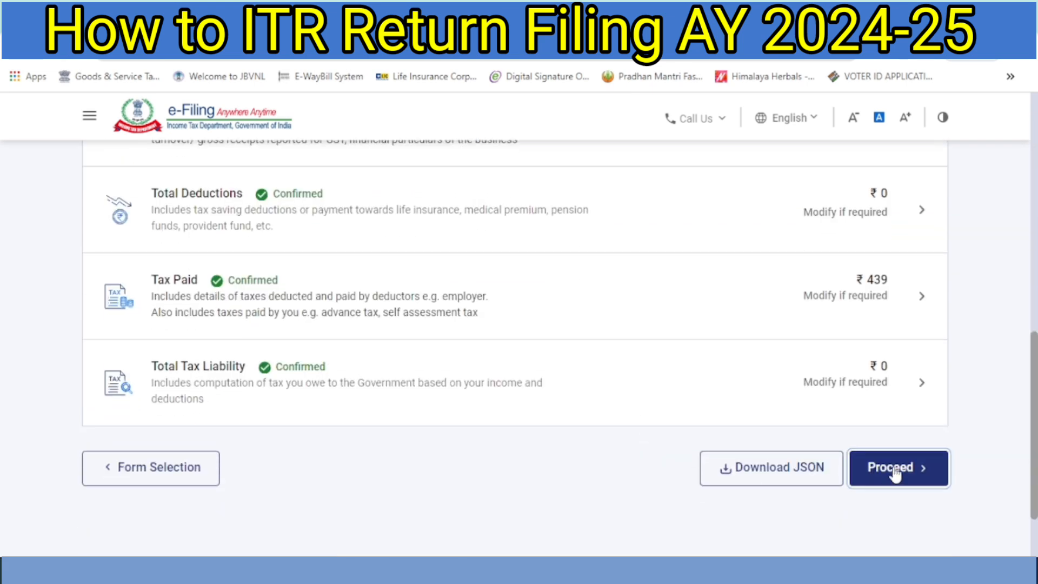